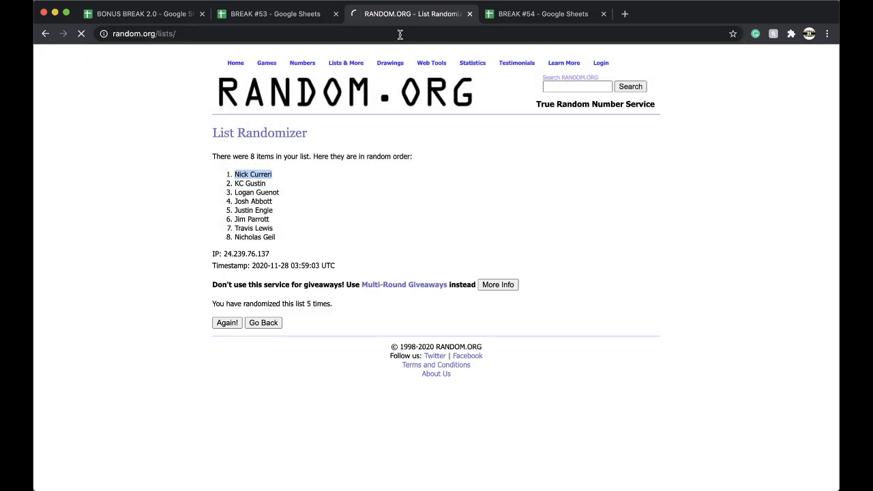
- Paste the 118 spot numbers into an empty List Randomizer and shuffle them five times
{"action": "left_click", "coordinate": [263, 323]}
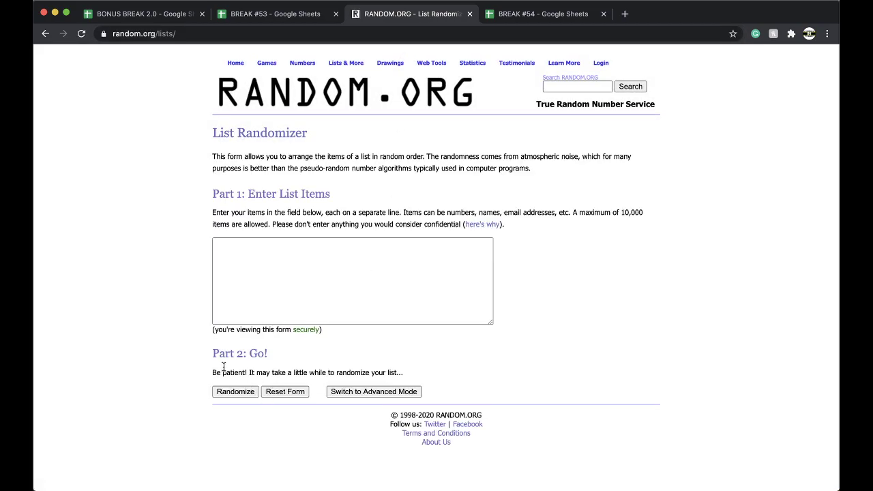
{"action": "left_click", "coordinate": [253, 310]}
{"action": "key", "text": "ctrl+v"}
{"action": "left_click", "coordinate": [232, 391]}
{"action": "scroll", "coordinate": [219, 389], "scroll_direction": "down", "scroll_amount": 3}
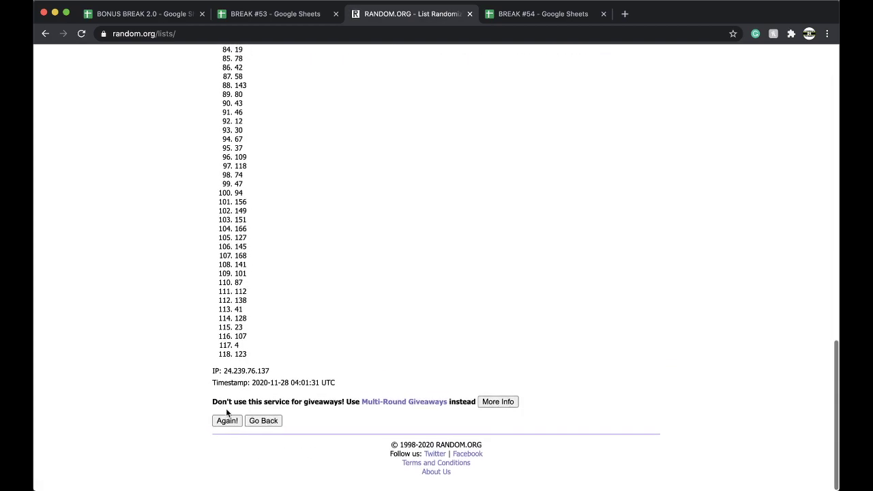
{"action": "left_click", "coordinate": [226, 418]}
{"action": "scroll", "coordinate": [242, 399], "scroll_direction": "down", "scroll_amount": 13}
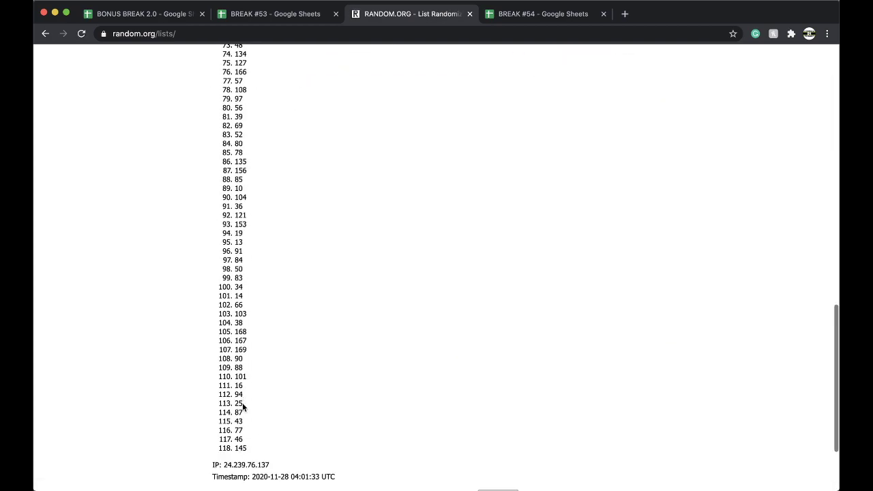
{"action": "left_click", "coordinate": [227, 422]}
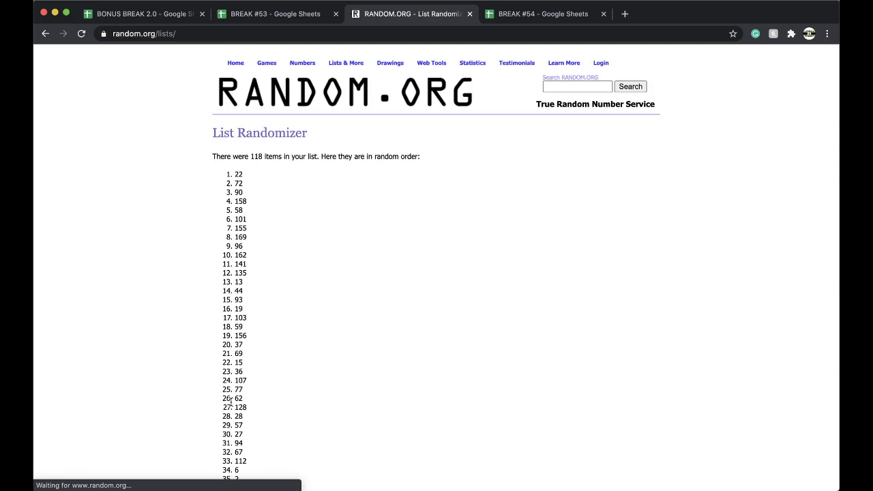
{"action": "scroll", "coordinate": [228, 409], "scroll_direction": "down", "scroll_amount": 13}
{"action": "left_click", "coordinate": [227, 422]}
{"action": "scroll", "coordinate": [227, 417], "scroll_direction": "down", "scroll_amount": 13}
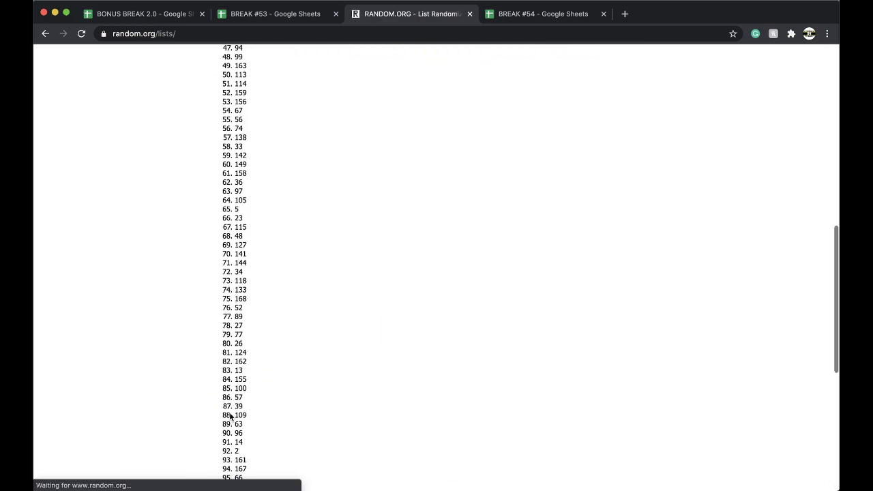
{"action": "left_click", "coordinate": [226, 421]}
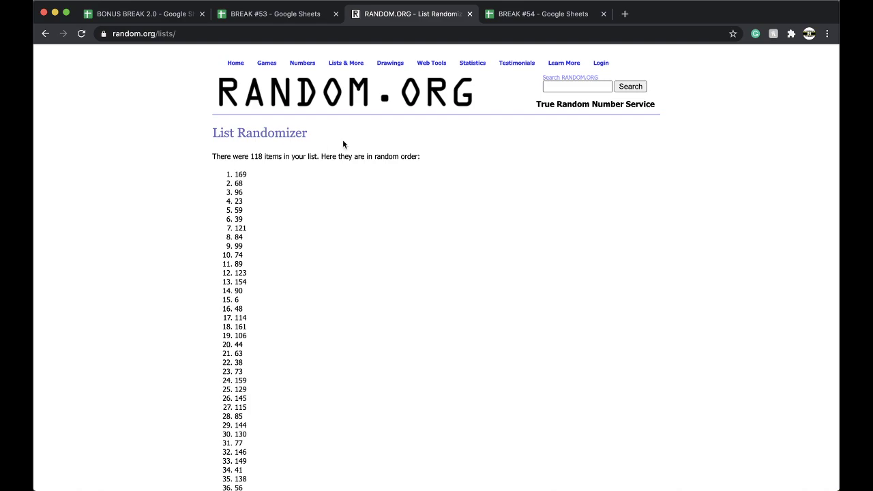
- In the BREAK #54 spreadsheet, fill the cell holding spot 169 yellow
{"action": "left_click", "coordinate": [495, 19]}
{"action": "scroll", "coordinate": [344, 242], "scroll_direction": "down", "scroll_amount": 18}
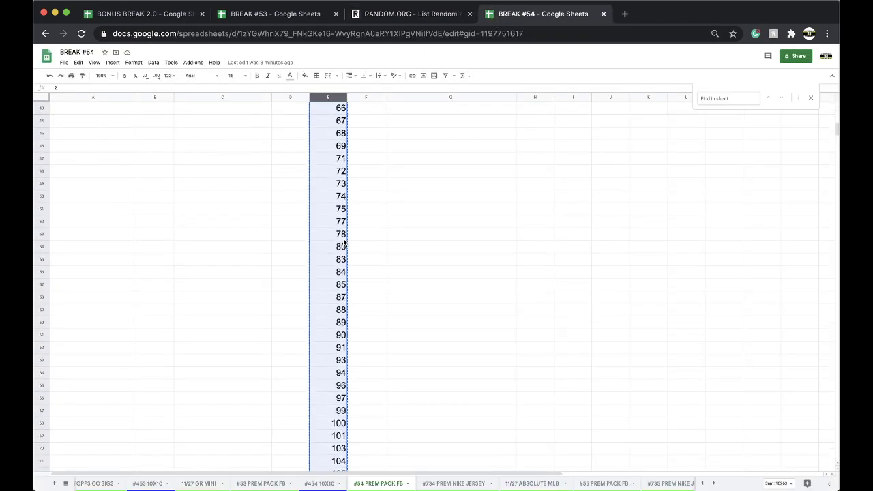
{"action": "scroll", "coordinate": [344, 242], "scroll_direction": "down", "scroll_amount": 2}
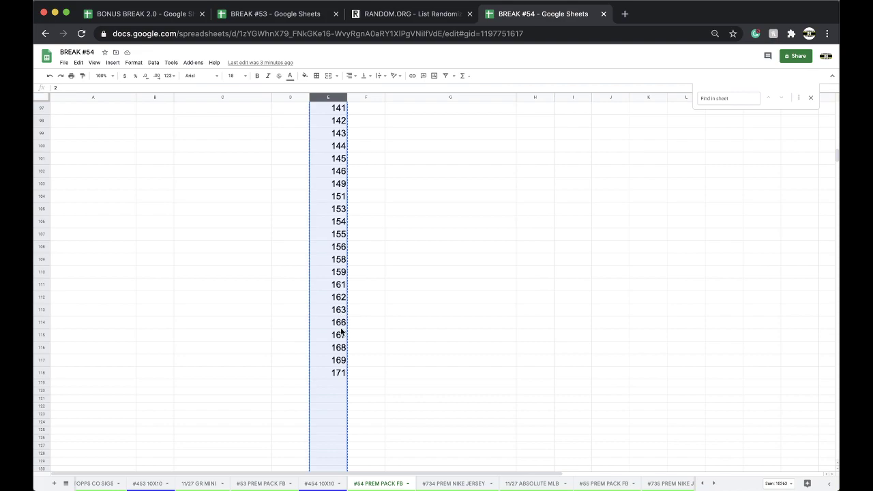
{"action": "left_click", "coordinate": [339, 360]}
{"action": "left_click", "coordinate": [306, 77]}
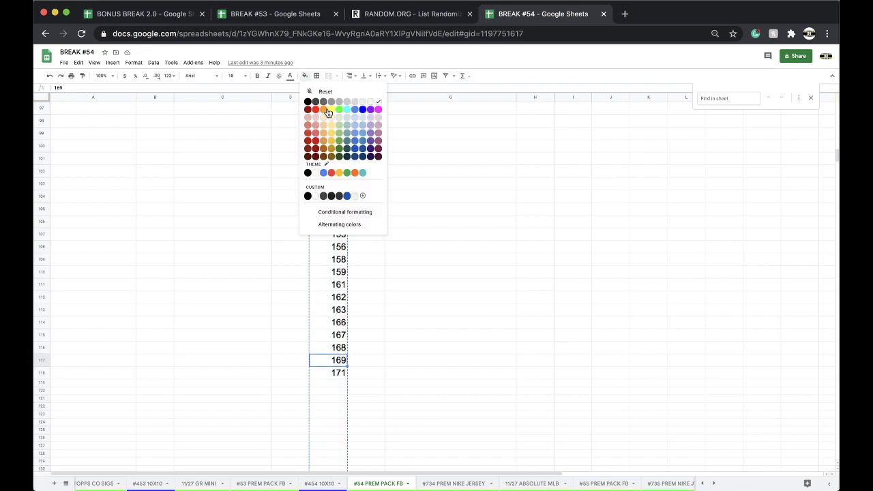
{"action": "left_click", "coordinate": [332, 110]}
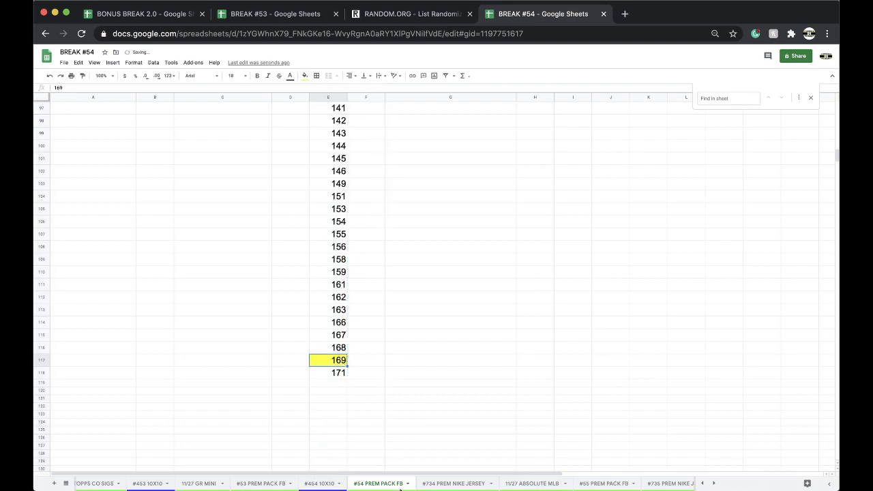
- Copy column E into column E of the #55 PREM PACK FB sheet, then right-click the 169 cell
{"action": "left_click", "coordinate": [327, 98]}
{"action": "key", "text": "ctrl+c"}
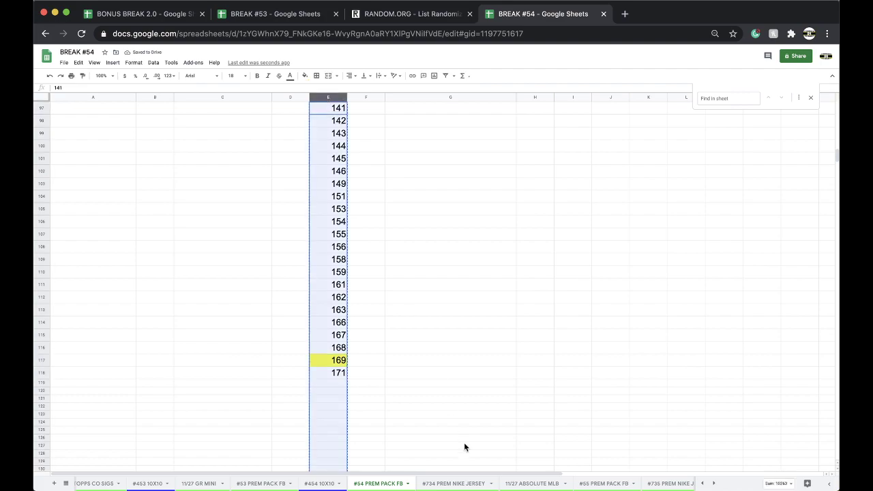
{"action": "scroll", "coordinate": [466, 486], "scroll_direction": "right", "scroll_amount": 5}
{"action": "left_click", "coordinate": [468, 484]}
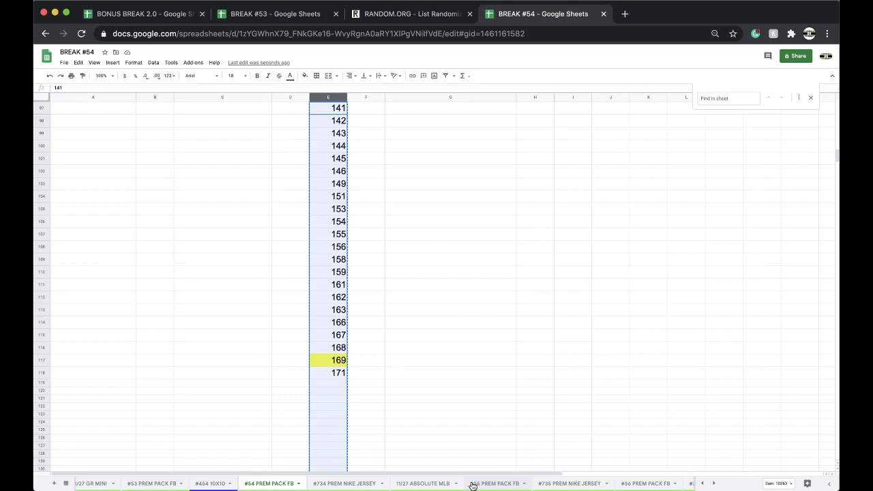
{"action": "left_click", "coordinate": [334, 113]}
{"action": "key", "text": "super+shift+Down"}
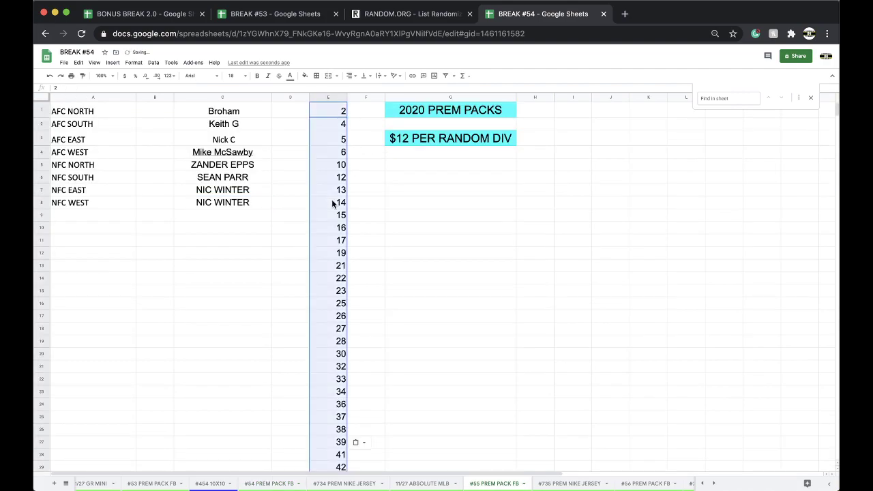
{"action": "scroll", "coordinate": [331, 202], "scroll_direction": "down", "scroll_amount": 15}
{"action": "scroll", "coordinate": [334, 205], "scroll_direction": "down", "scroll_amount": 15}
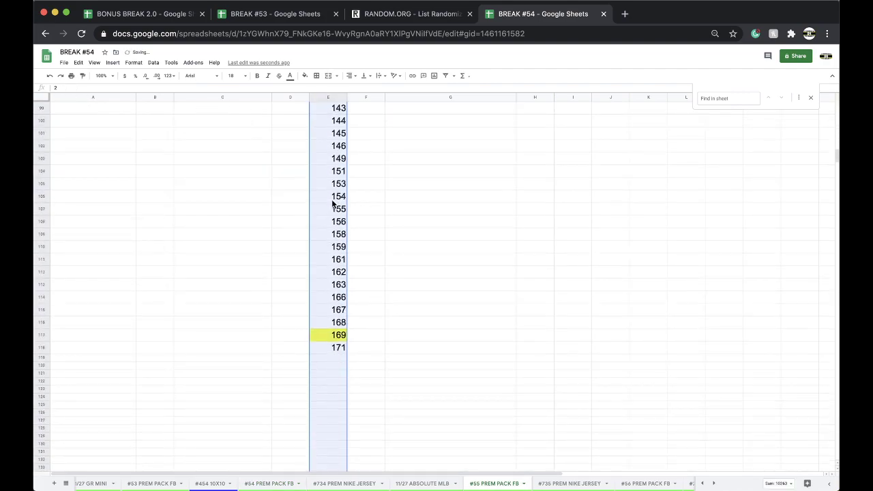
{"action": "left_click", "coordinate": [334, 236]}
{"action": "right_click", "coordinate": [333, 237]}
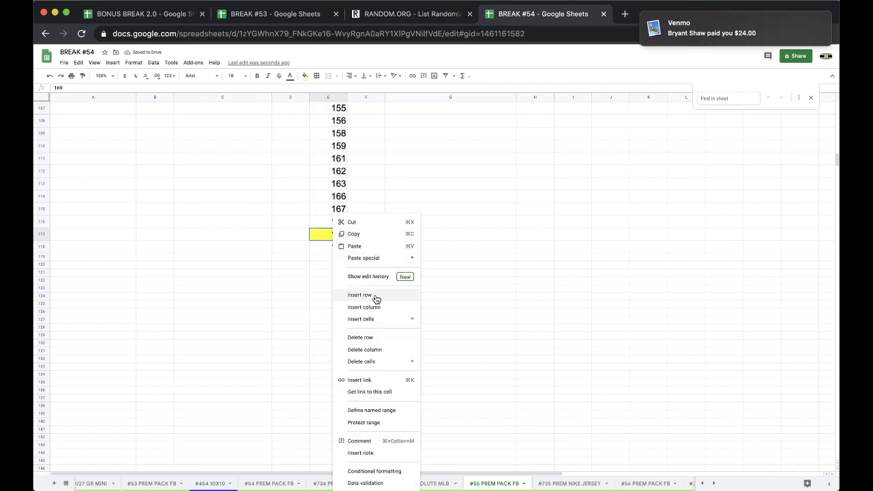
- Delete the 169 row, then return to the top of the #54 PREM PACK FB sheet
{"action": "left_click", "coordinate": [360, 338]}
{"action": "left_click", "coordinate": [284, 483]}
{"action": "scroll", "coordinate": [283, 380], "scroll_direction": "up", "scroll_amount": 15}
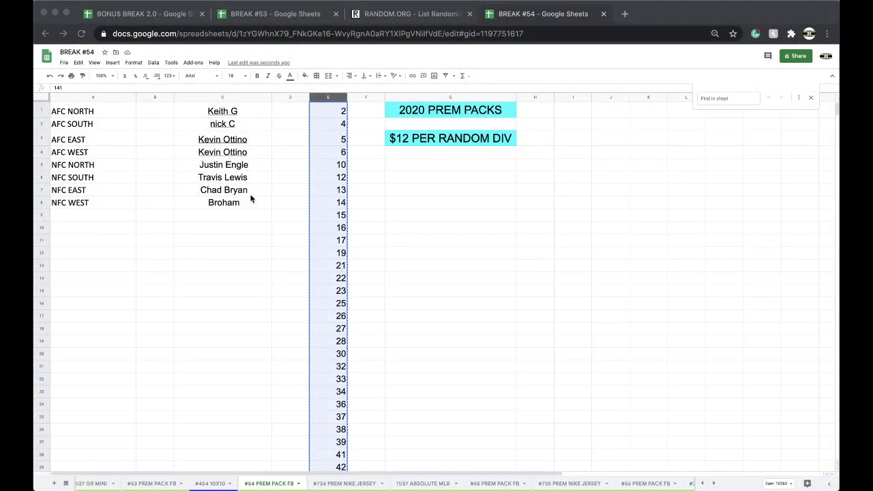
- Copy the eight buyer names from C1:C8 into a freshly reloaded RANDOM.ORG List Randomizer
{"action": "left_click", "coordinate": [232, 115]}
{"action": "left_click_drag", "start_coordinate": [232, 114], "coordinate": [236, 202]}
{"action": "key", "text": "ctrl+c"}
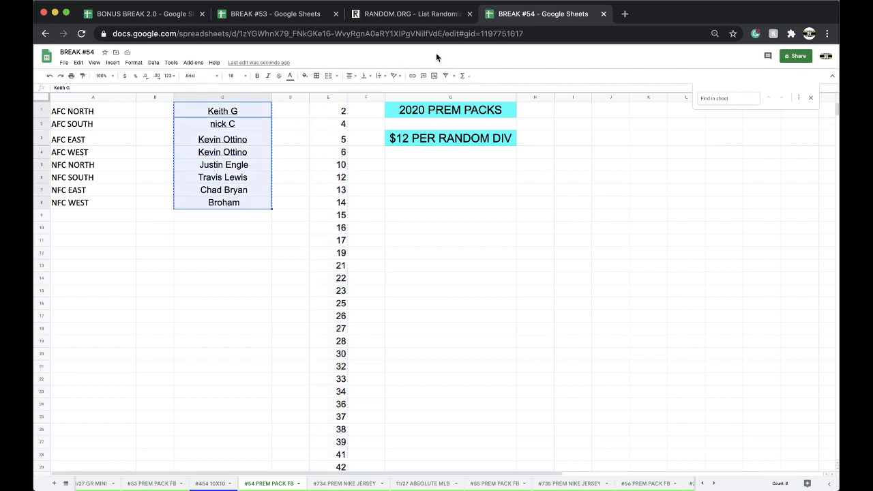
{"action": "left_click", "coordinate": [390, 20]}
{"action": "left_click", "coordinate": [359, 37]}
{"action": "key", "text": "Return"}
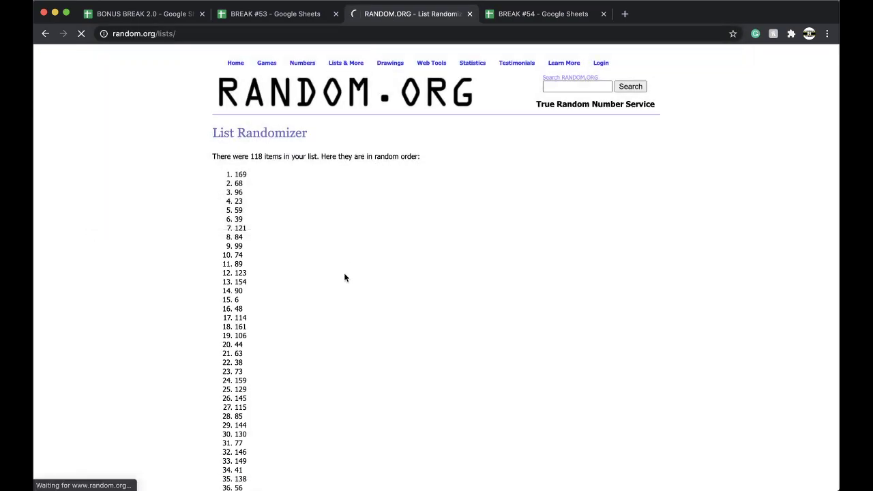
{"action": "key", "text": "ctrl+v"}
- Randomize the names five times and select the final shuffled list
{"action": "left_click", "coordinate": [225, 393]}
{"action": "left_click", "coordinate": [220, 304]}
{"action": "left_click", "coordinate": [220, 323]}
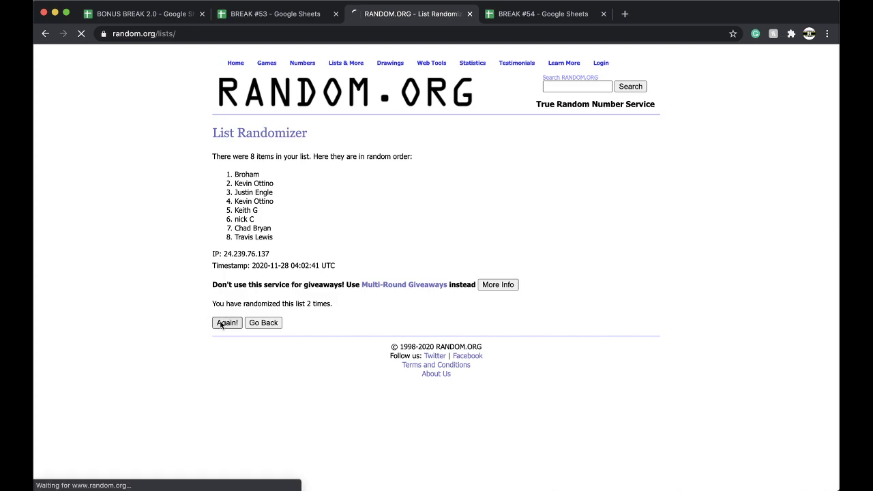
{"action": "left_click", "coordinate": [221, 323]}
{"action": "left_click", "coordinate": [220, 324]}
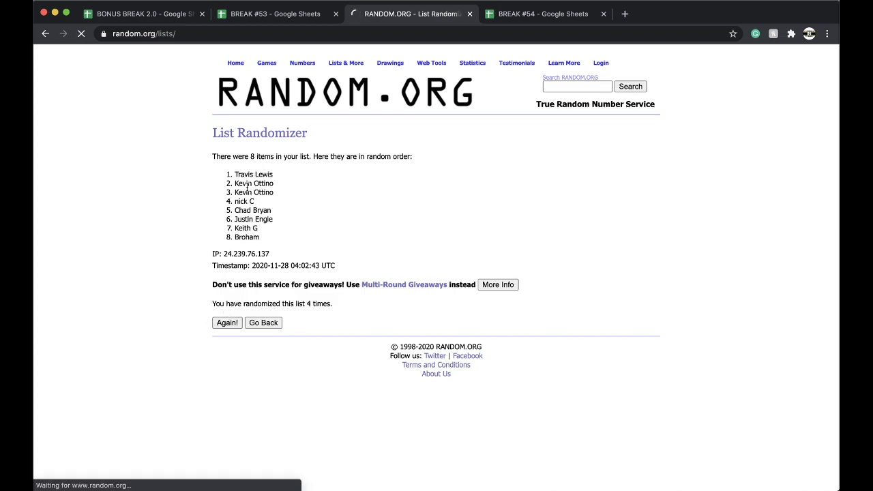
{"action": "left_click_drag", "start_coordinate": [237, 171], "coordinate": [279, 238]}
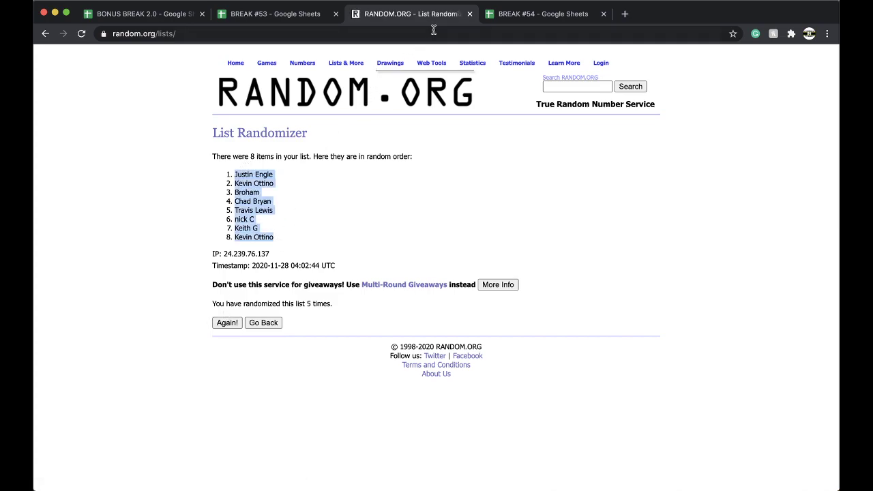
- Paste the shuffled names at B1 of BREAK #54, set them to 18 pt, and auto-fit column B
{"action": "left_click", "coordinate": [503, 18]}
{"action": "left_click", "coordinate": [153, 112]}
{"action": "key", "text": "super+v"}
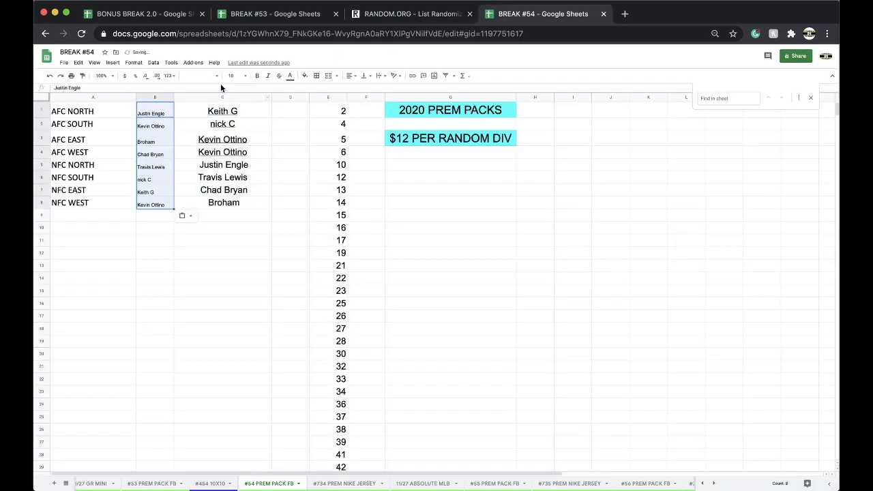
{"action": "left_click", "coordinate": [232, 75]}
{"action": "left_click", "coordinate": [233, 185]}
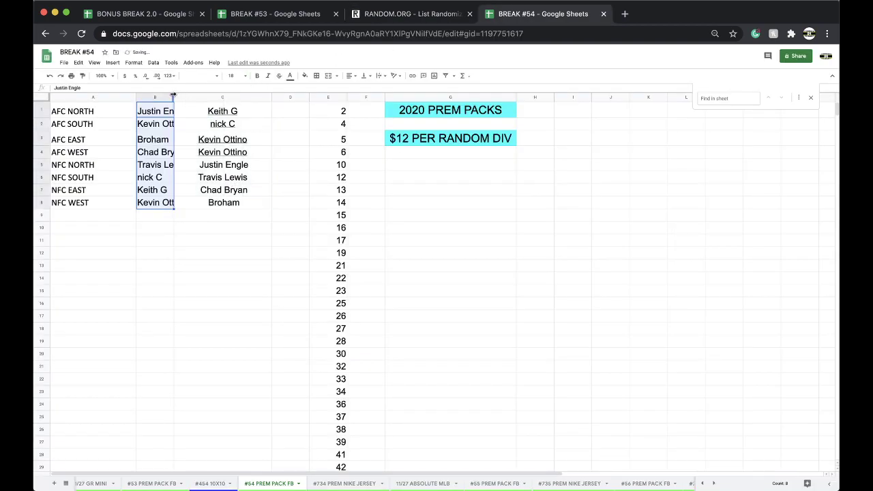
{"action": "double_click", "coordinate": [173, 95]}
- Check the pasted buyer names in cells B3 through B8
{"action": "left_click", "coordinate": [178, 139]}
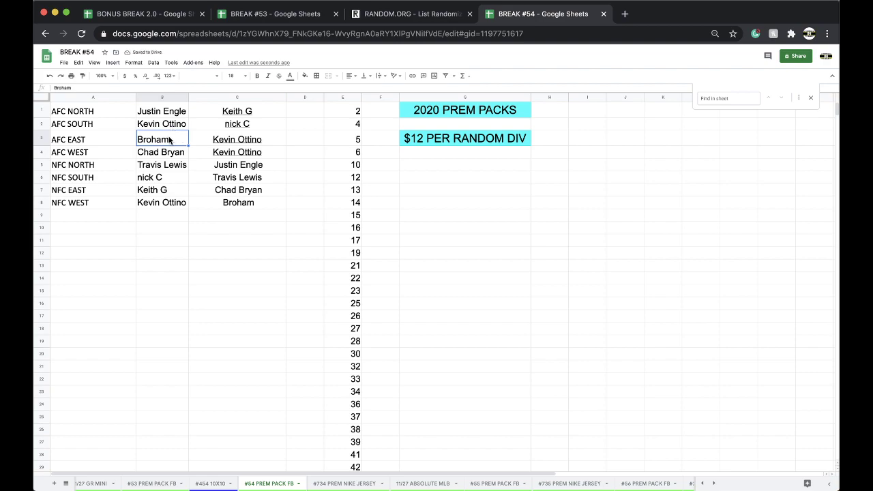
{"action": "left_click", "coordinate": [167, 153]}
{"action": "left_click", "coordinate": [174, 167]}
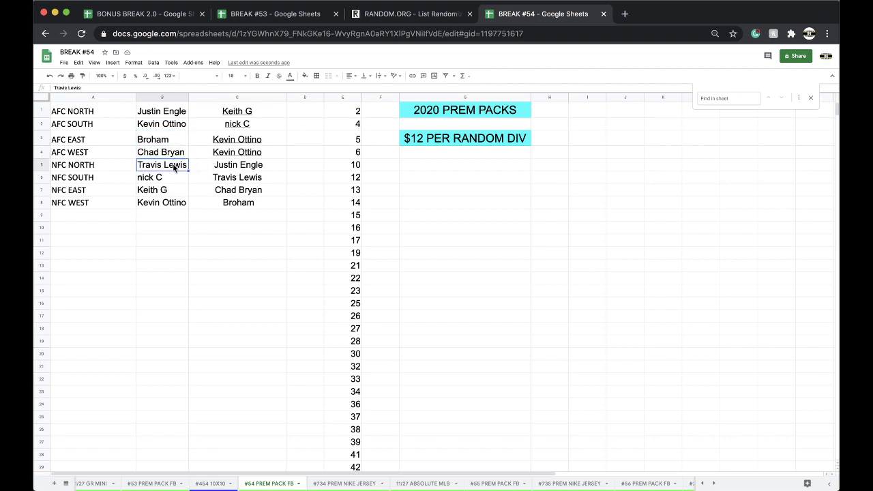
{"action": "left_click", "coordinate": [167, 178]}
{"action": "left_click", "coordinate": [164, 191]}
{"action": "left_click", "coordinate": [181, 203]}
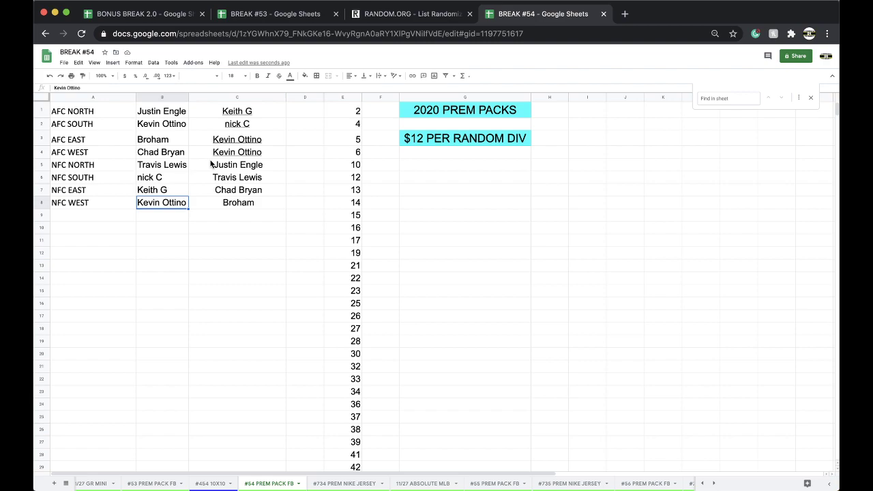
- On the #57 PREM PACK FB sheet, enter the buyer's name in C4 and copy it to C5
{"action": "scroll", "coordinate": [480, 485], "scroll_direction": "right", "scroll_amount": 5}
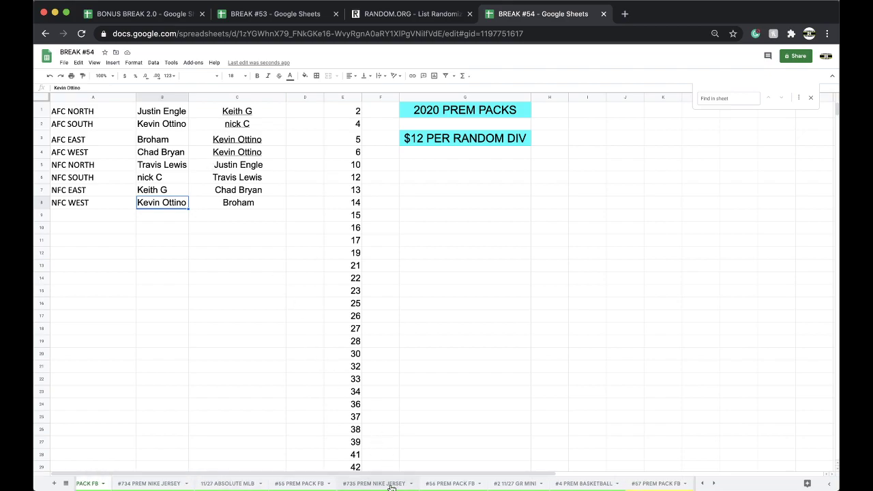
{"action": "left_click", "coordinate": [554, 483]}
{"action": "left_click", "coordinate": [223, 154]}
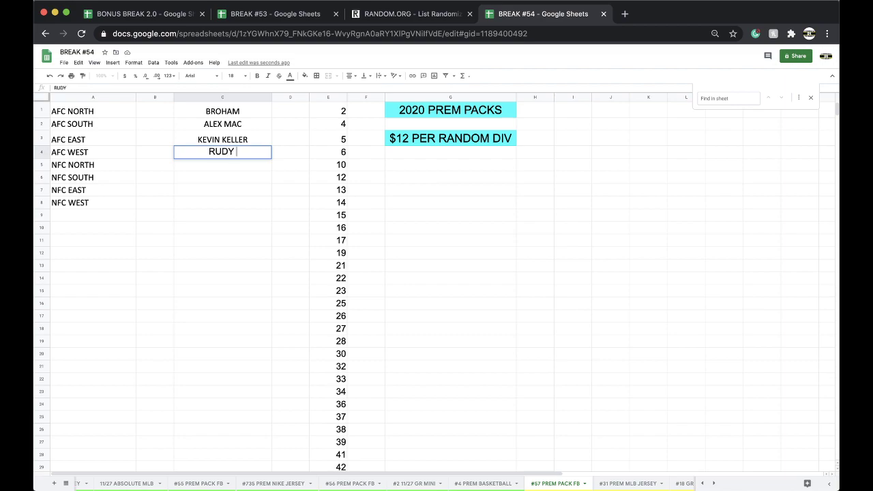
{"action": "key", "text": "Return"}
{"action": "left_click", "coordinate": [216, 155]}
{"action": "key", "text": "super+c"}
{"action": "key", "text": "Down"}
{"action": "key", "text": "super+v"}
{"action": "key", "text": "shift+Up"}
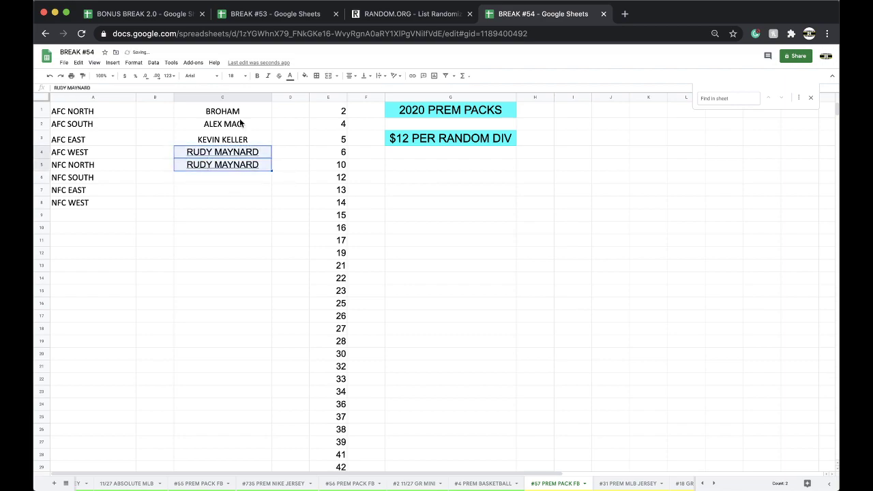
- On BREAK #53 CREDIT, find the first buyer, enter -$24 beside their name, and fill it red
{"action": "left_click", "coordinate": [281, 13]}
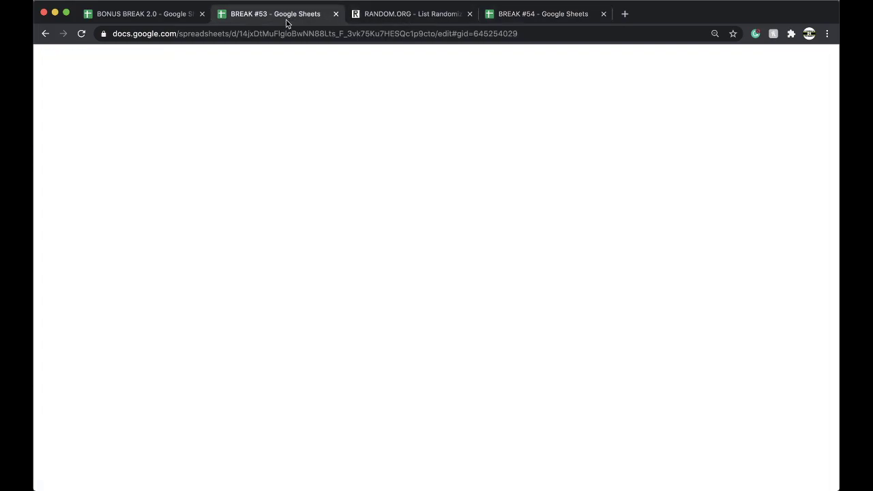
{"action": "key", "text": "super+f"}
{"action": "type", "text": "RUDY"}
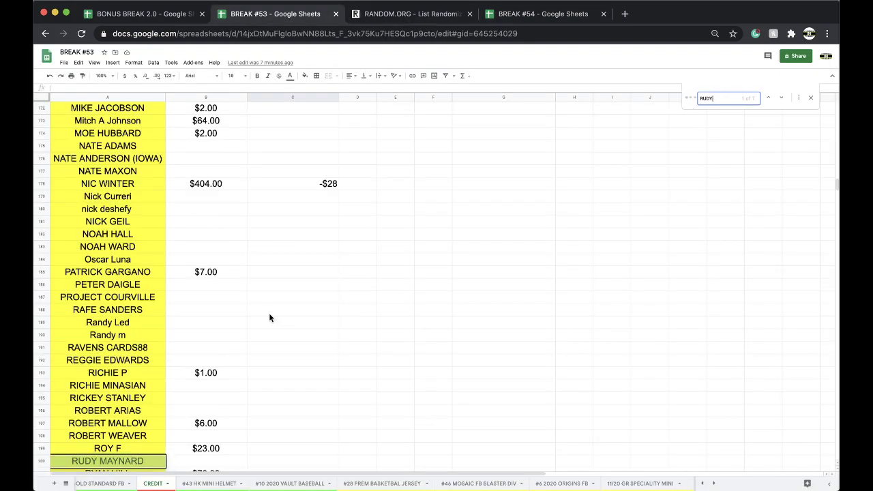
{"action": "scroll", "coordinate": [244, 421], "scroll_direction": "down", "scroll_amount": 1}
{"action": "left_click", "coordinate": [218, 437]}
{"action": "type", "text": "-$24"}
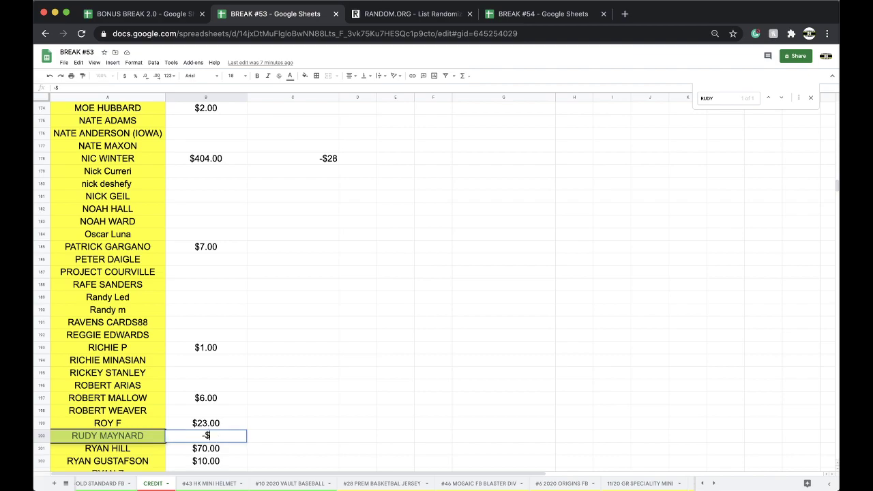
{"action": "left_click", "coordinate": [138, 438]}
{"action": "left_click", "coordinate": [305, 76]}
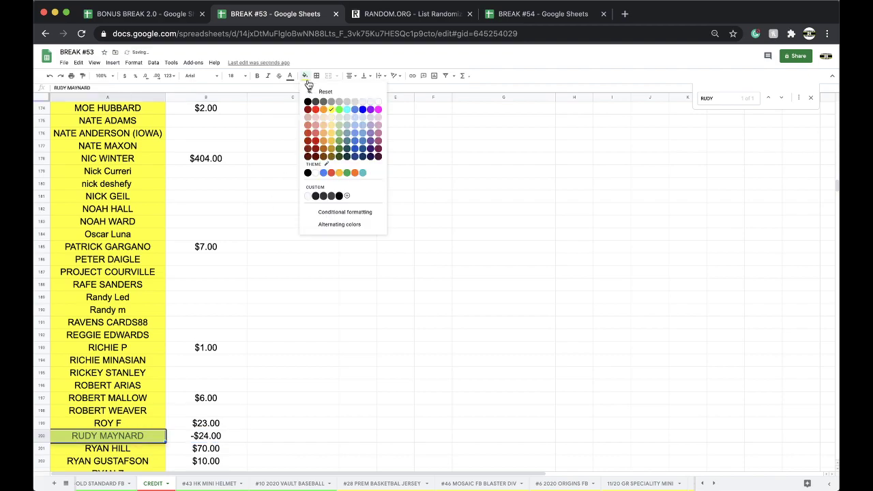
{"action": "left_click", "coordinate": [316, 110]}
{"action": "left_click", "coordinate": [402, 247]}
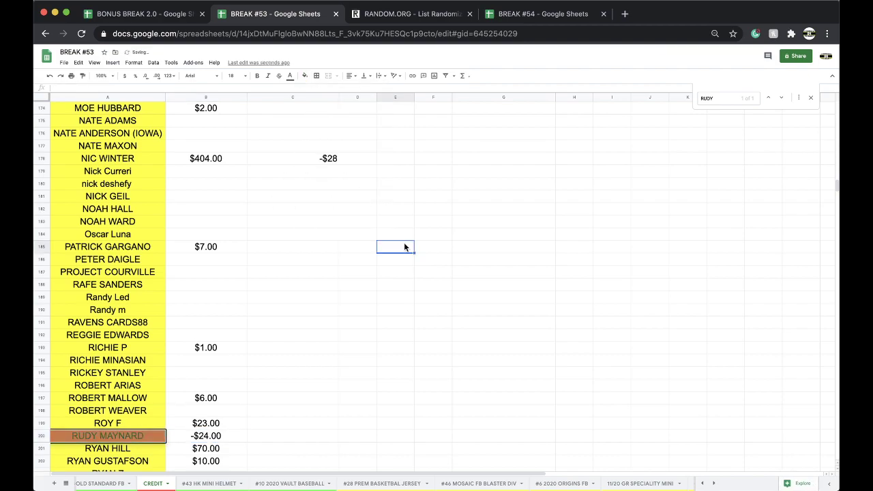
- Find the second buyer by name and fill their name cell red
{"action": "key", "text": "super+f"}
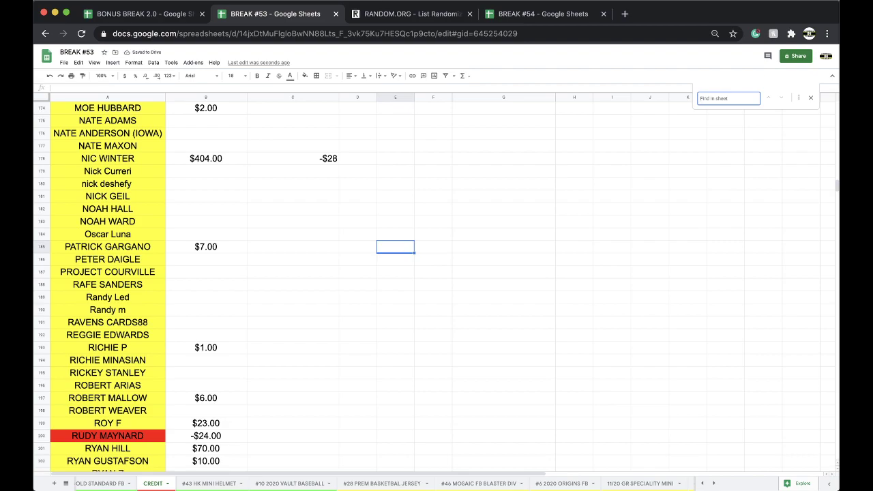
{"action": "left_click", "coordinate": [395, 297]}
{"action": "key", "text": "super+f"}
{"action": "type", "text": "shaw"}
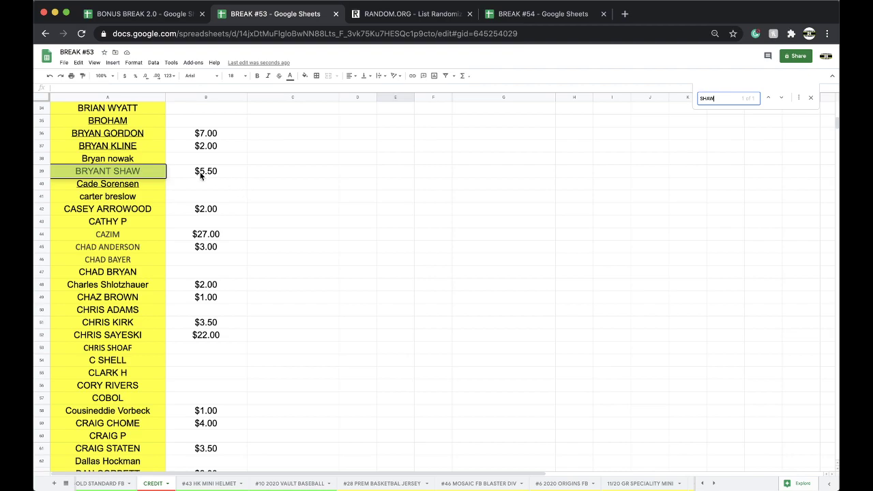
{"action": "left_click", "coordinate": [156, 176]}
{"action": "left_click", "coordinate": [305, 75]}
{"action": "left_click", "coordinate": [317, 115]}
{"action": "left_click", "coordinate": [273, 171]}
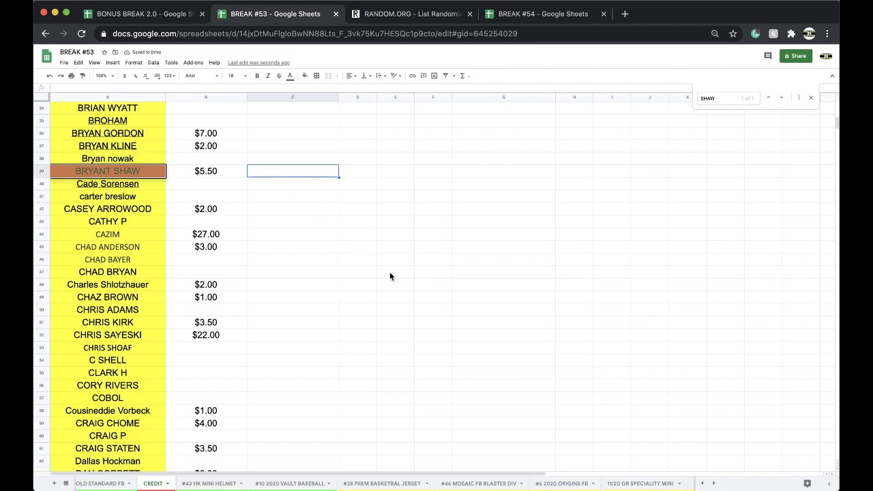
- Find the third buyer, enter -$12 beside their name, and fill the name cell red
{"action": "key", "text": "super+n"}
{"action": "type", "text": "ICK"}
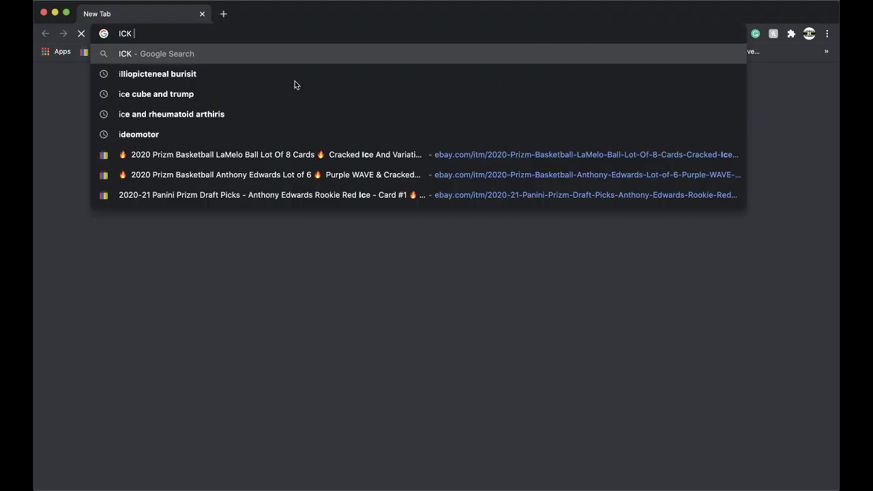
{"action": "key", "text": "super+w"}
{"action": "left_click", "coordinate": [341, 236]}
{"action": "key", "text": "super+f"}
{"action": "type", "text": "NICK"}
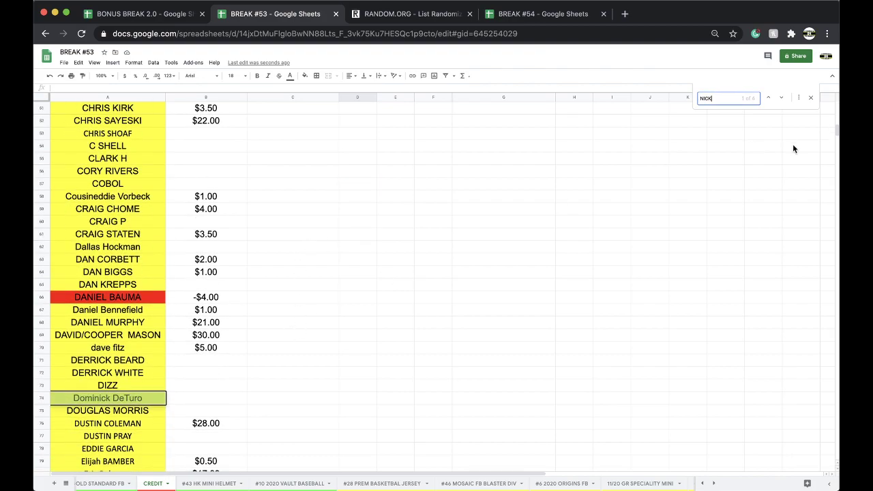
{"action": "left_click", "coordinate": [781, 97]}
{"action": "left_click", "coordinate": [781, 98]}
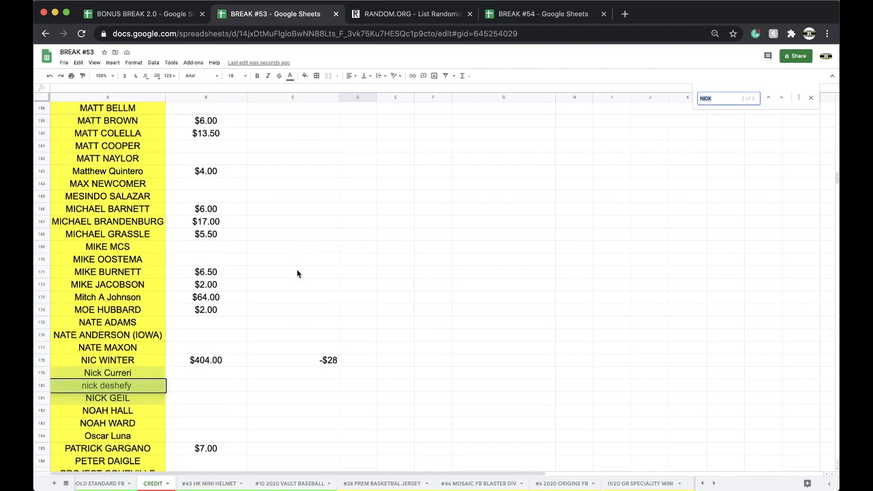
{"action": "left_click", "coordinate": [216, 372]}
{"action": "type", "text": "-$12"}
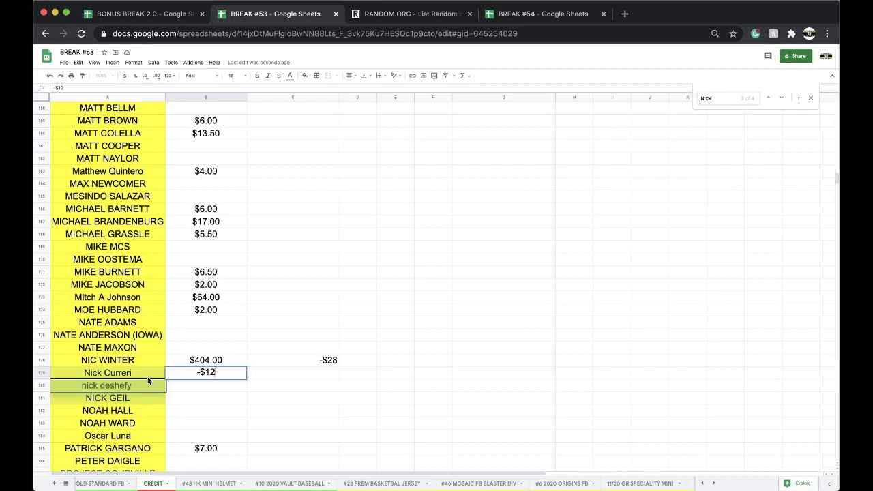
{"action": "left_click", "coordinate": [136, 374]}
{"action": "left_click", "coordinate": [305, 75]}
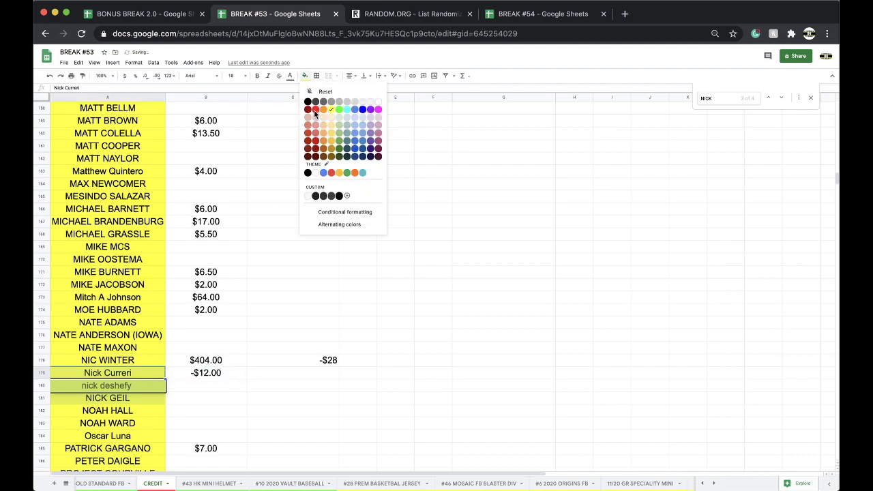
{"action": "left_click", "coordinate": [314, 110]}
{"action": "left_click", "coordinate": [293, 133]}
- Search for the second buyer again and enter -$12 in the two cells beside their name
{"action": "key", "text": "ctrl+f"}
{"action": "key", "text": "BackSpace"}
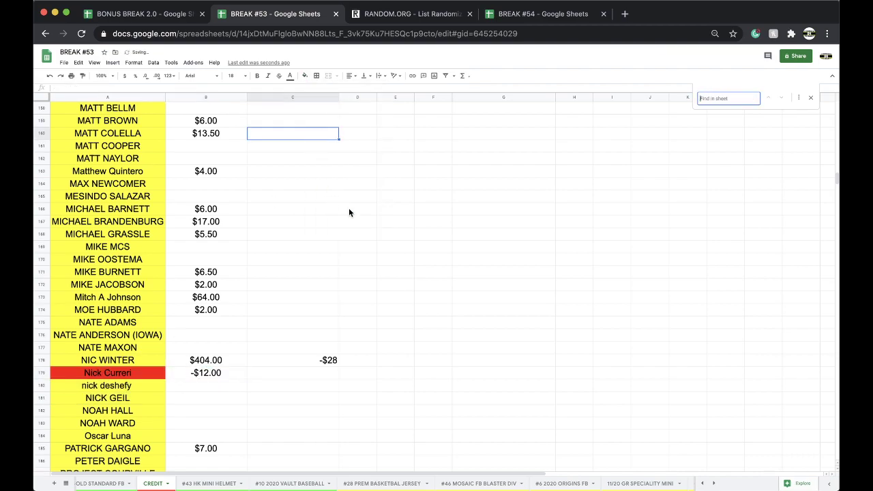
{"action": "left_click", "coordinate": [464, 212]}
{"action": "key", "text": "ctrl+f"}
{"action": "type", "text": "s"}
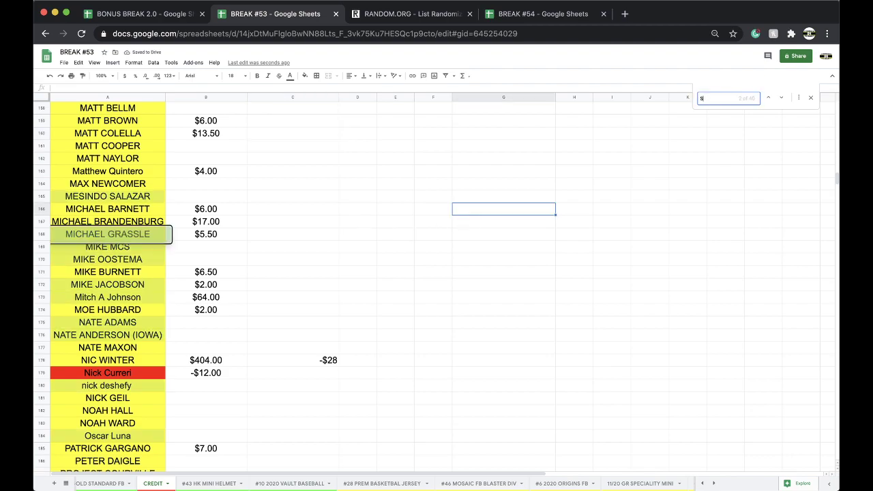
{"action": "type", "text": "HAW"}
{"action": "left_click", "coordinate": [287, 137]}
{"action": "type", "text": "-$12"}
{"action": "key", "text": "Tab"}
{"action": "type", "text": "-$12"}
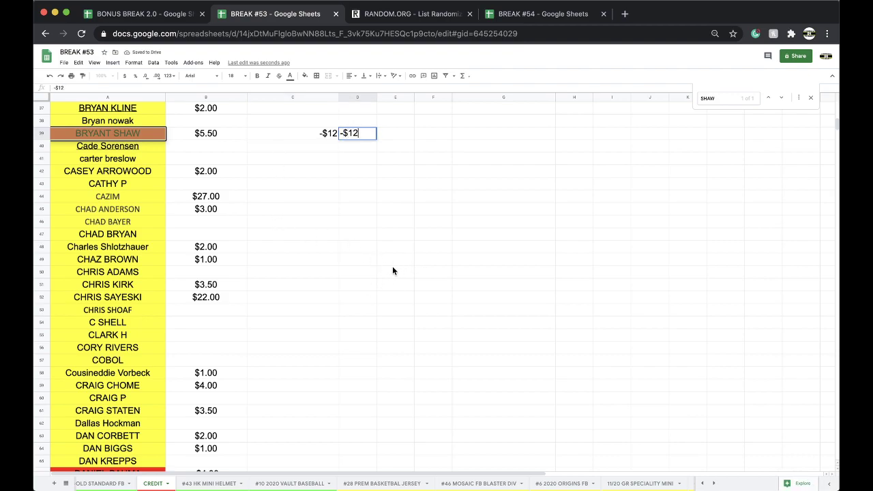
{"action": "left_click", "coordinate": [443, 248]}
- Find the fourth buyer, enter -$24 beside their name, and fill the name cell red
{"action": "key", "text": "ctrl+f"}
{"action": "type", "text": "MIKE OO"}
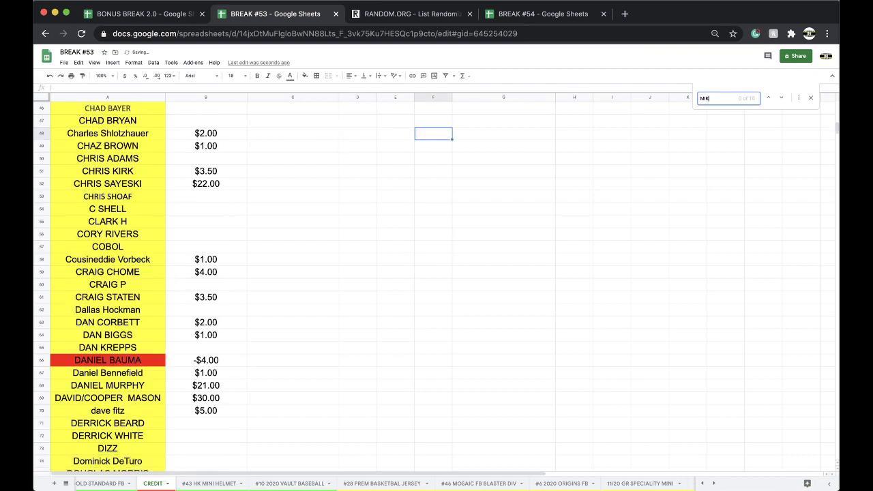
{"action": "left_click", "coordinate": [214, 383]}
{"action": "type", "text": "-$24"}
{"action": "left_click", "coordinate": [109, 386]}
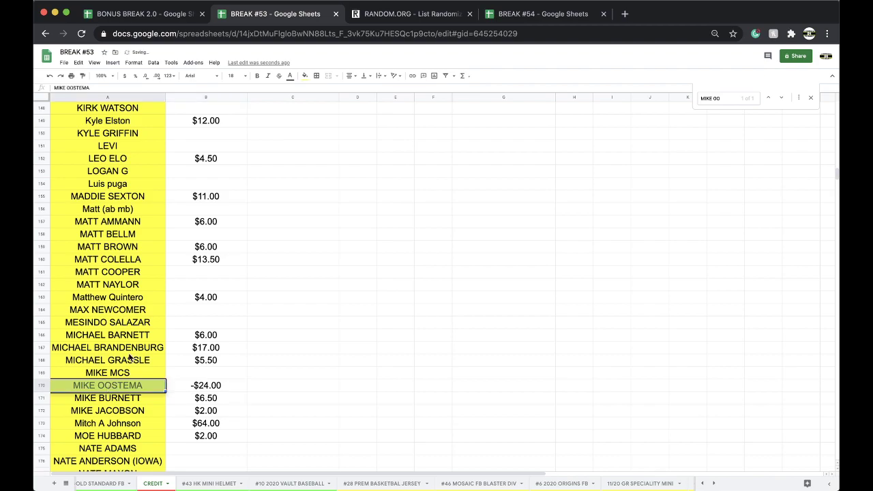
{"action": "left_click", "coordinate": [305, 75]}
{"action": "left_click", "coordinate": [315, 102]}
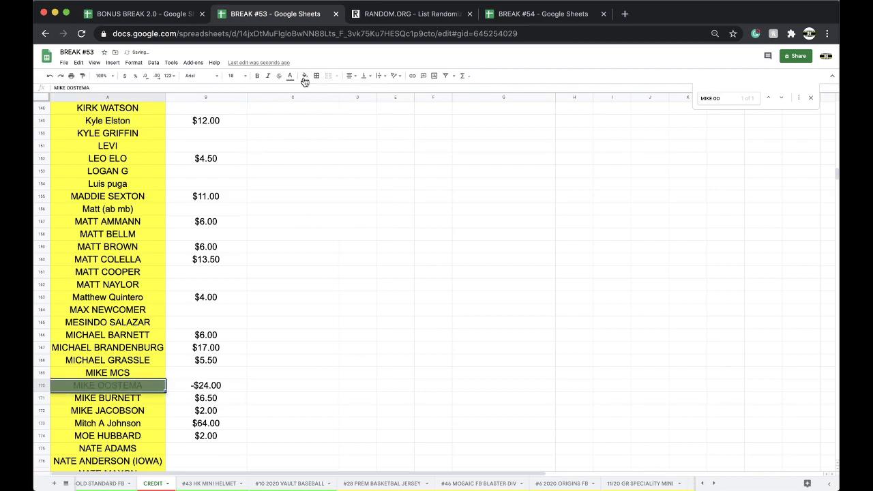
{"action": "left_click", "coordinate": [305, 75]}
{"action": "left_click", "coordinate": [313, 115]}
{"action": "left_click", "coordinate": [301, 161]}
- Search the sheet for the fifth buyer, correcting the mistyped search text
{"action": "key", "text": "super+f"}
{"action": "key", "text": "BackSpace"}
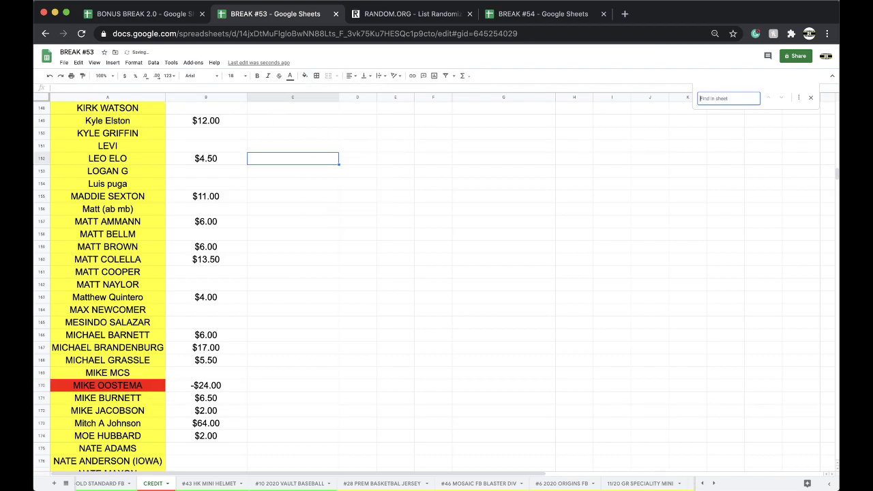
{"action": "left_click", "coordinate": [301, 334]}
{"action": "key", "text": "super+f"}
{"action": "type", "text": "JERR"}
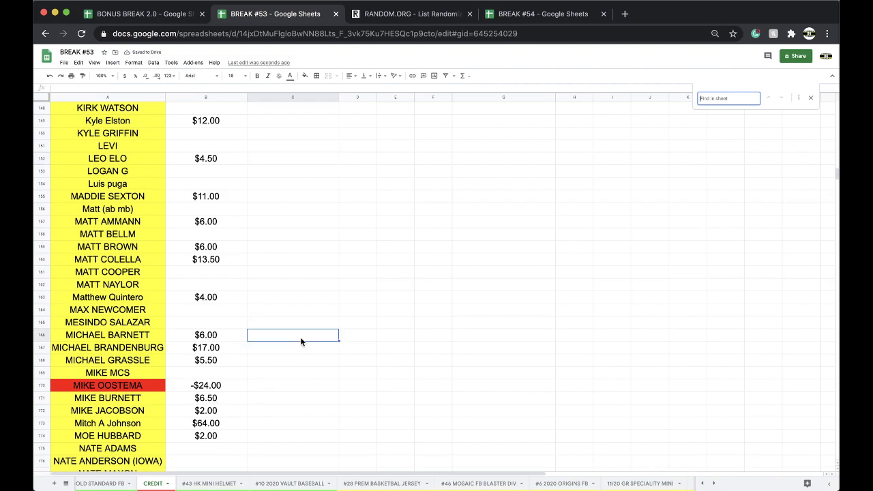
{"action": "scroll", "coordinate": [301, 337], "scroll_direction": "down", "scroll_amount": 4}
{"action": "type", "text": "RY G"}
{"action": "key", "text": "super+a"}
{"action": "key", "text": "BackSpace"}
{"action": "type", "text": "JERRY G"}
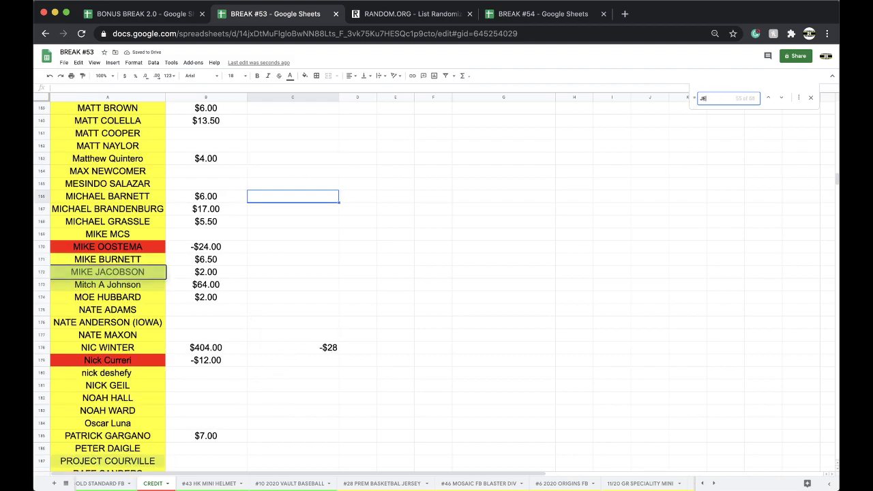
{"action": "scroll", "coordinate": [253, 273], "scroll_direction": "up", "scroll_amount": 3}
- Enter -$12 beside the fifth buyer, fill their name red, and close the search
{"action": "left_click", "coordinate": [251, 209]}
{"action": "type", "text": "-$12"}
{"action": "left_click", "coordinate": [145, 209]}
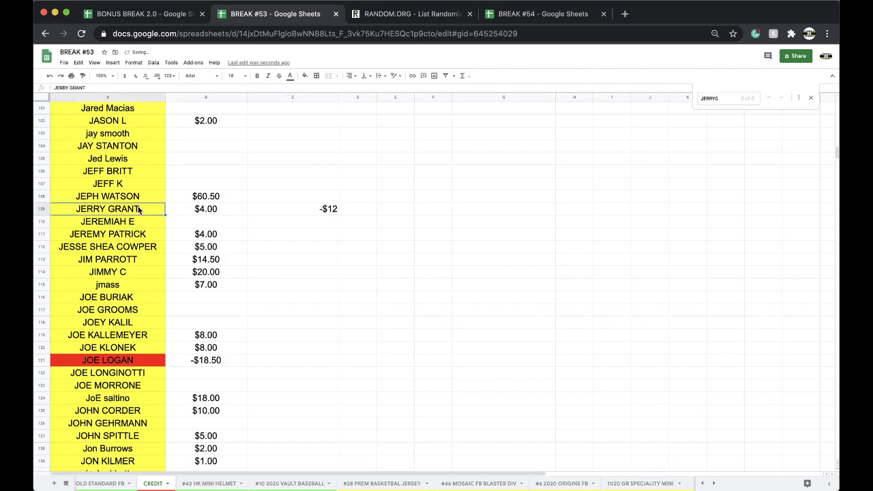
{"action": "left_click", "coordinate": [305, 75]}
{"action": "left_click", "coordinate": [315, 110]}
{"action": "left_click", "coordinate": [314, 109]}
{"action": "key", "text": "super+f"}
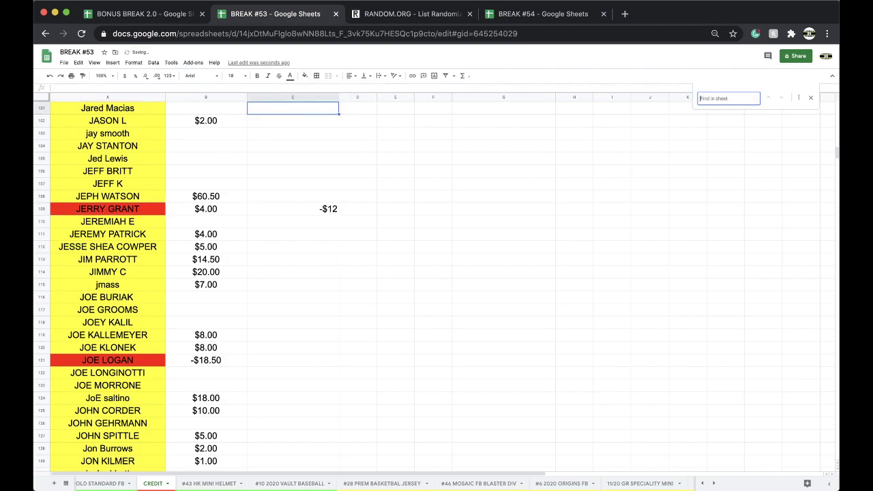
{"action": "key", "text": "Escape"}
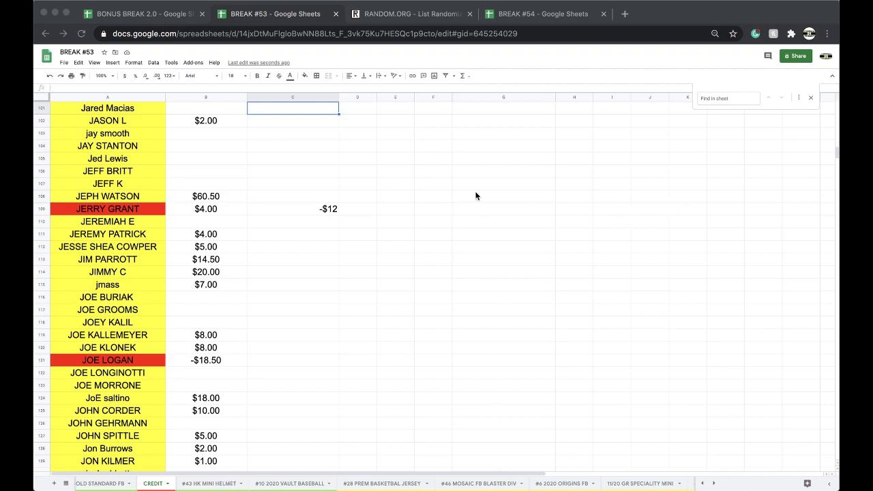
- Enter the NFC South and NFC East buyers' names on BREAK #54's #57 PREM PACK FB sheet
{"action": "left_click", "coordinate": [529, 13]}
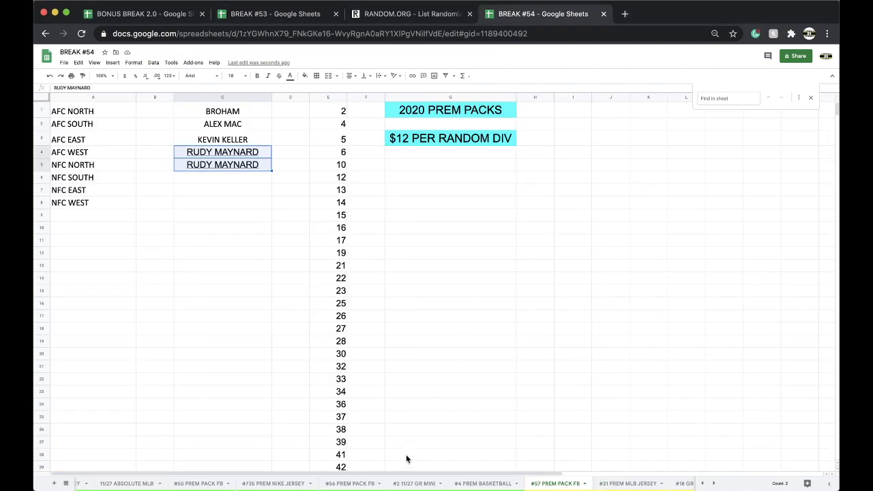
{"action": "scroll", "coordinate": [396, 484], "scroll_direction": "right", "scroll_amount": 2}
{"action": "left_click", "coordinate": [220, 176]}
{"action": "type", "text": "NICK C"}
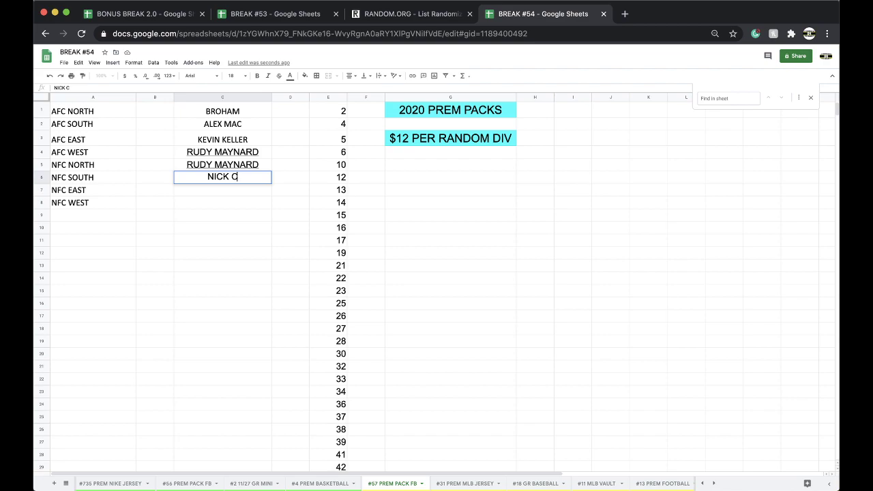
{"action": "key", "text": "Return"}
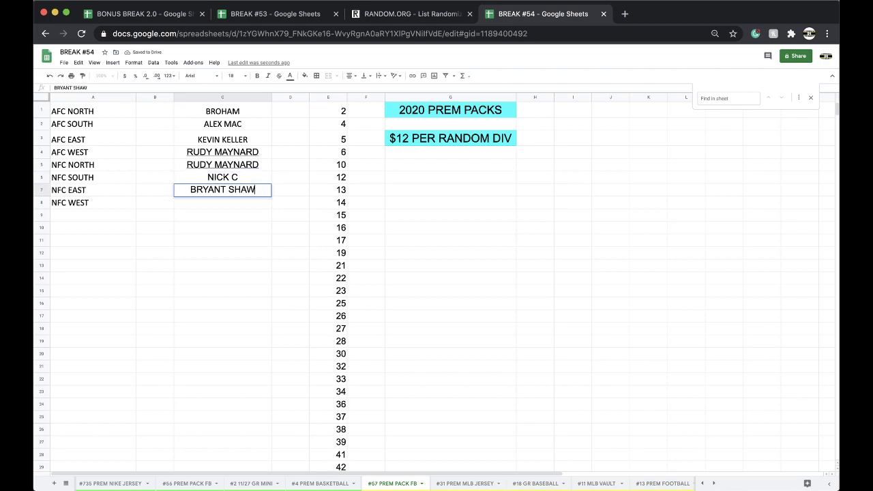
{"action": "key", "text": "Return"}
- Copy the NFC East buyer into Los Angeles Charges on BREAK #53's #6 2020 ORIGINS FB sheet
{"action": "left_click", "coordinate": [221, 192]}
{"action": "scroll", "coordinate": [504, 485], "scroll_direction": "right", "scroll_amount": 3}
{"action": "left_click", "coordinate": [298, 19]}
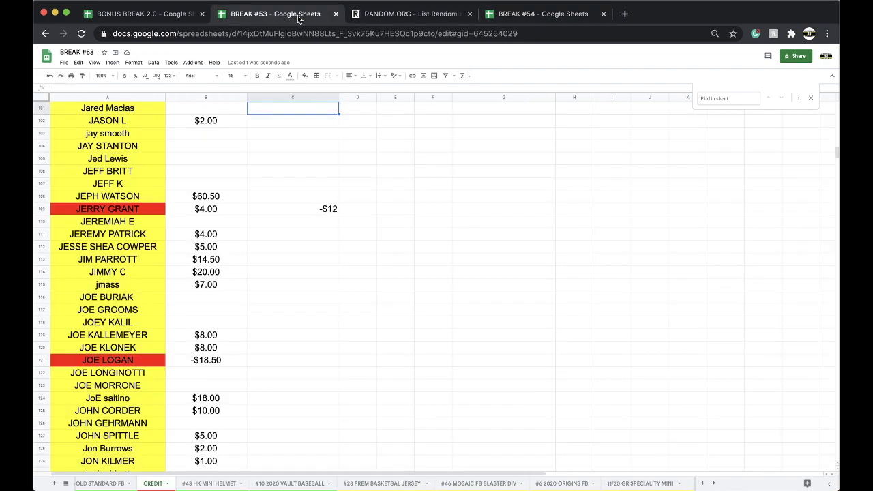
{"action": "scroll", "coordinate": [372, 488], "scroll_direction": "right", "scroll_amount": 3}
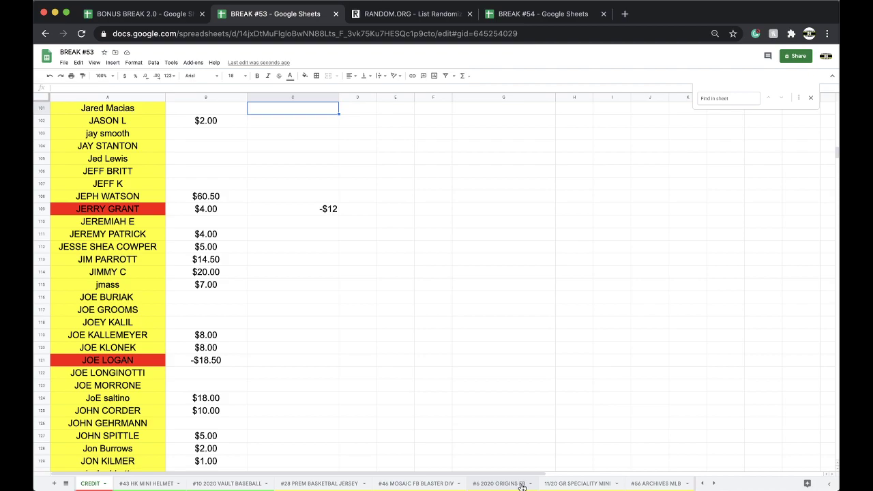
{"action": "left_click", "coordinate": [512, 485]}
{"action": "left_click", "coordinate": [283, 329]}
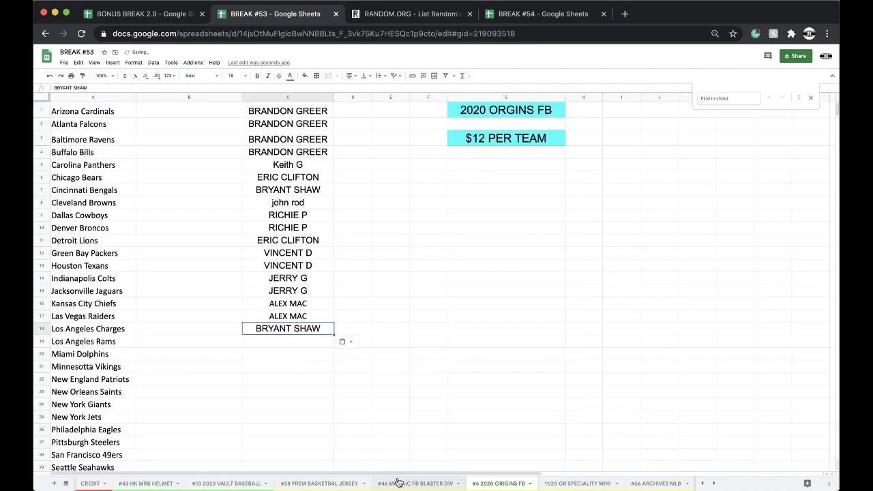
- Look over the #46 MOSAIC and #28 PREM BASKETBAL JERSEY sheets, then select BREAK #54's NFC West buyer cell
{"action": "left_click", "coordinate": [404, 483]}
{"action": "left_click", "coordinate": [347, 484]}
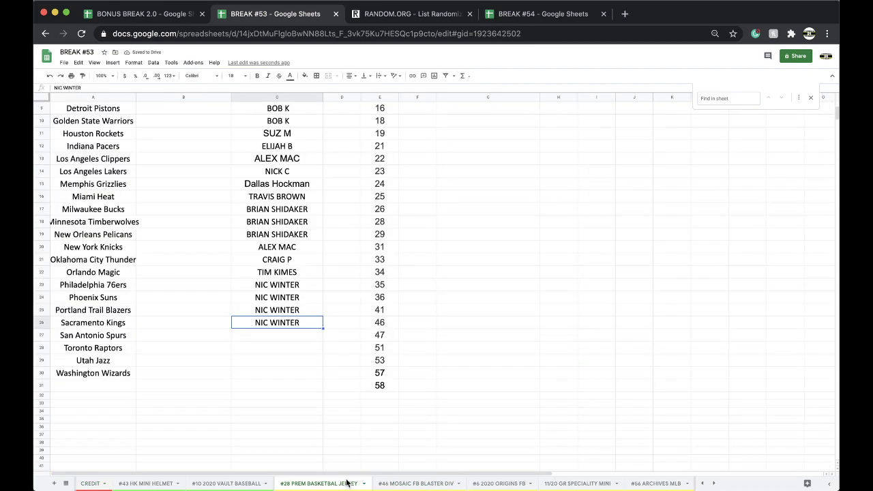
{"action": "left_click", "coordinate": [522, 20]}
{"action": "left_click", "coordinate": [239, 205]}
- Enter the NFC West buyer's name and give the #57 PREM PACK FB tab a new colour
{"action": "right_click", "coordinate": [304, 485]}
{"action": "mouse_move", "coordinate": [300, 401]}
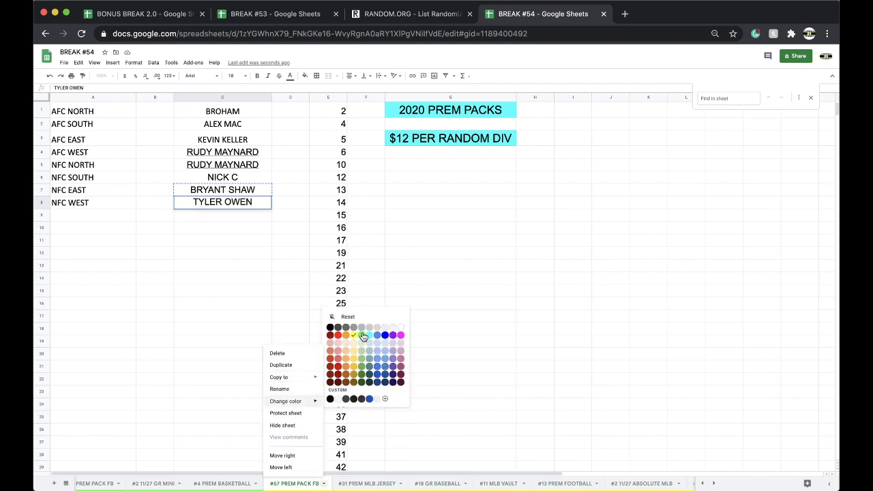
{"action": "left_click", "coordinate": [363, 337]}
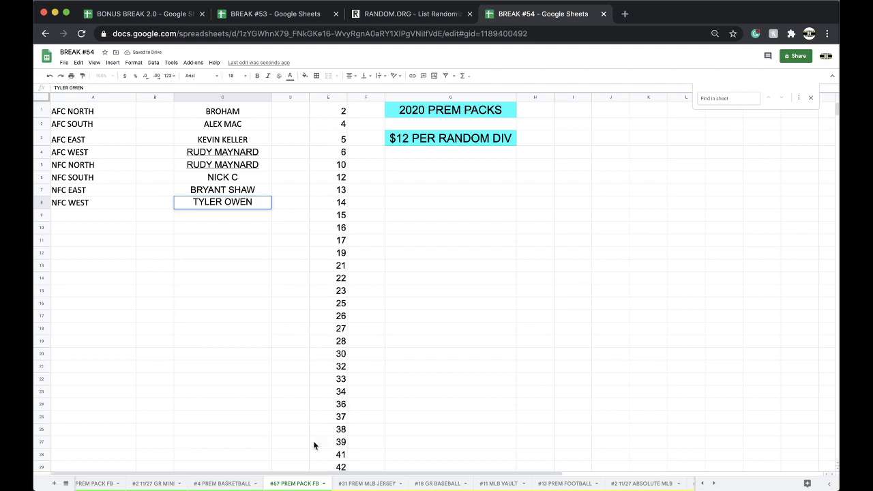
- Duplicate the #57 sheet and rename the copy to #58 PREM PACK FB
{"action": "right_click", "coordinate": [292, 485]}
{"action": "left_click", "coordinate": [281, 366]}
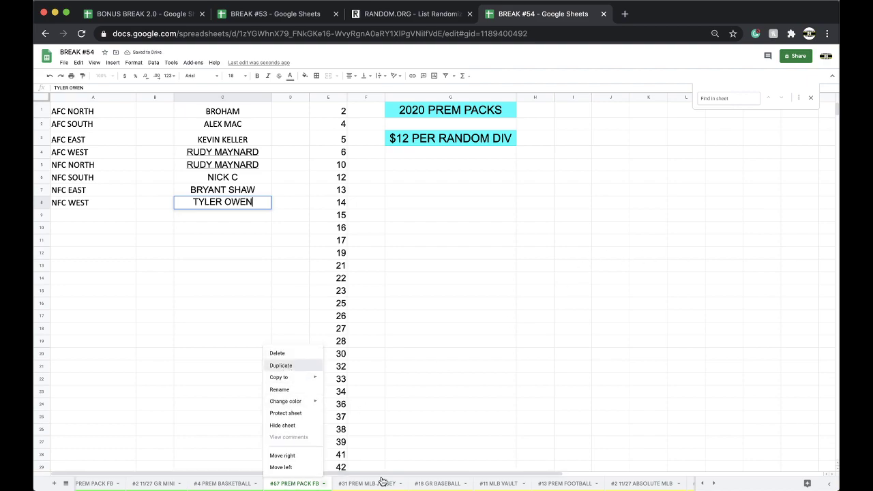
{"action": "double_click", "coordinate": [374, 485]}
{"action": "left_click_drag", "start_coordinate": [375, 485], "coordinate": [339, 483]}
{"action": "key", "text": "BackSpace"}
{"action": "type", "text": "#58"}
{"action": "key", "text": "Return"}
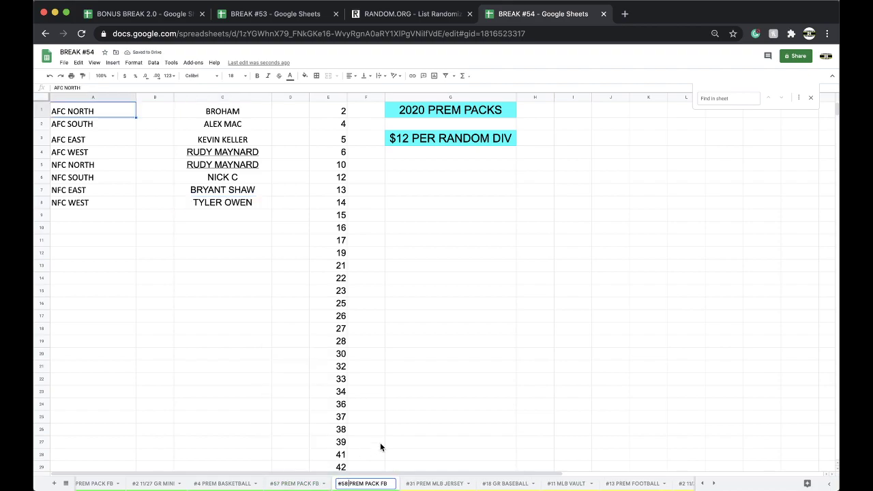
{"action": "left_click", "coordinate": [380, 443]}
- Give the new #58 PREM PACK FB tab a colour
{"action": "right_click", "coordinate": [362, 484]}
{"action": "mouse_move", "coordinate": [365, 402]}
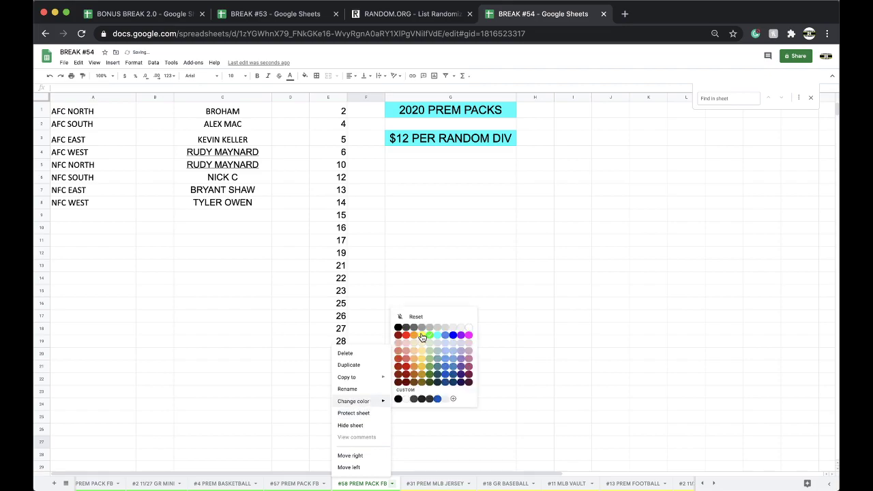
{"action": "left_click", "coordinate": [217, 96]}
{"action": "left_click", "coordinate": [222, 97]}
- Clear column C's old buyers and enter AFC North, the same buyer for AFC South, and AFC East
{"action": "key", "text": "Delete"}
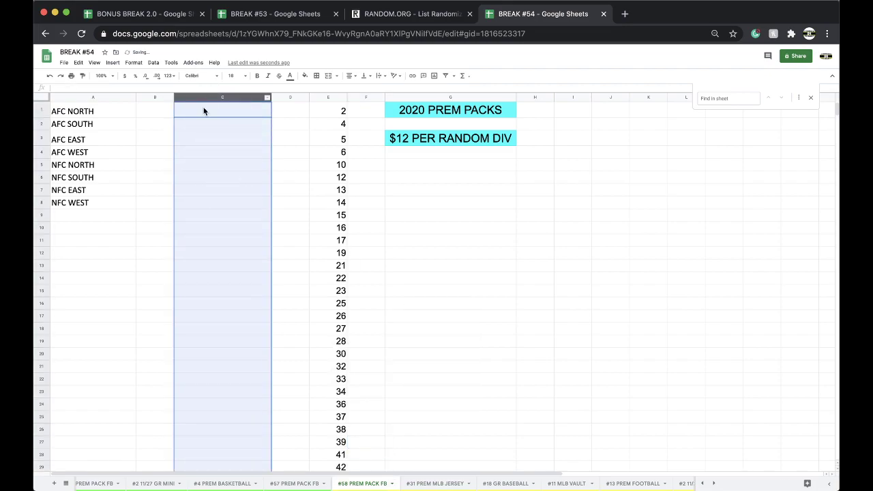
{"action": "left_click", "coordinate": [203, 112]}
{"action": "type", "text": "MIKE OO"}
{"action": "left_click", "coordinate": [218, 136]}
{"action": "left_click", "coordinate": [219, 111]}
{"action": "key", "text": "cmd+c"}
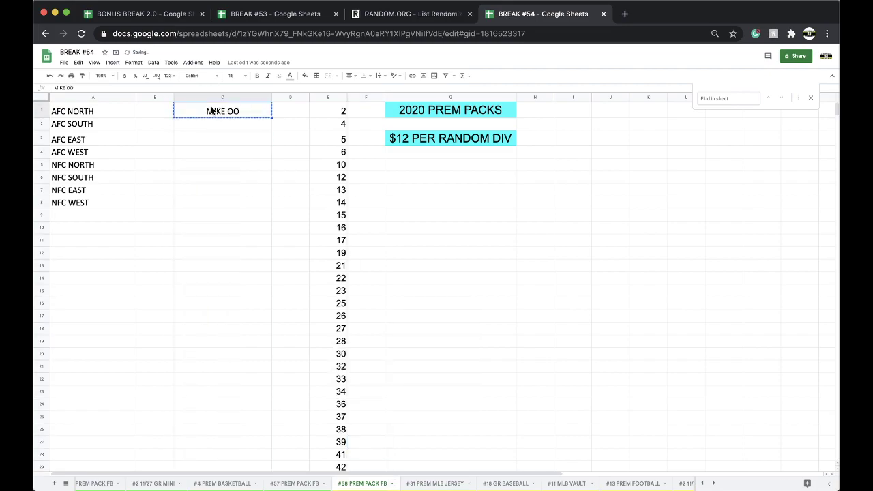
{"action": "left_click", "coordinate": [218, 123]}
{"action": "key", "text": "cmd+v"}
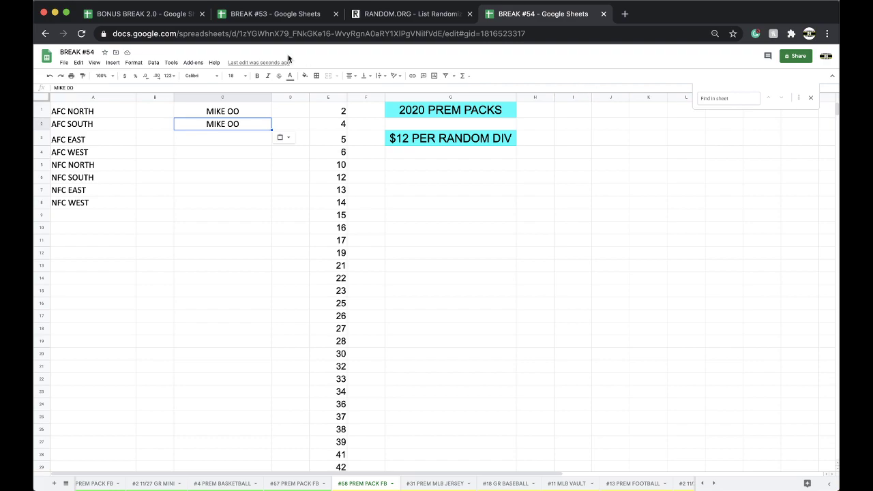
{"action": "left_click", "coordinate": [187, 139]}
{"action": "type", "text": "JERRY G"}
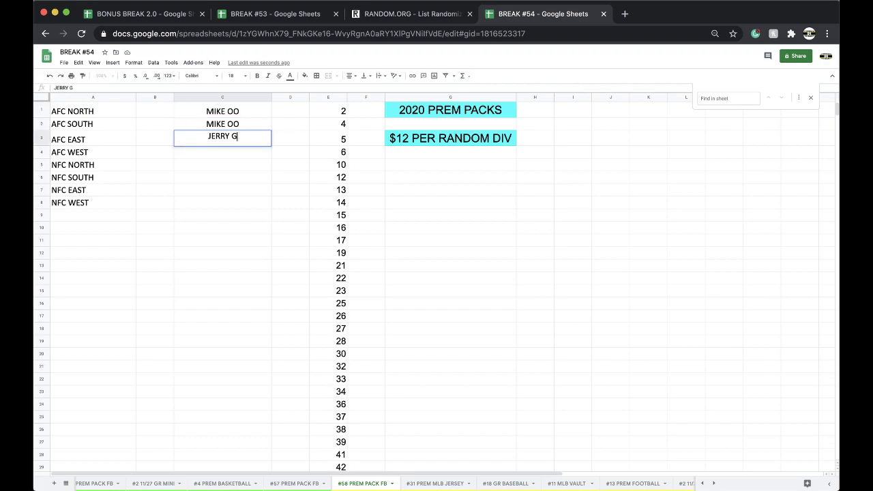
{"action": "key", "text": "Return"}
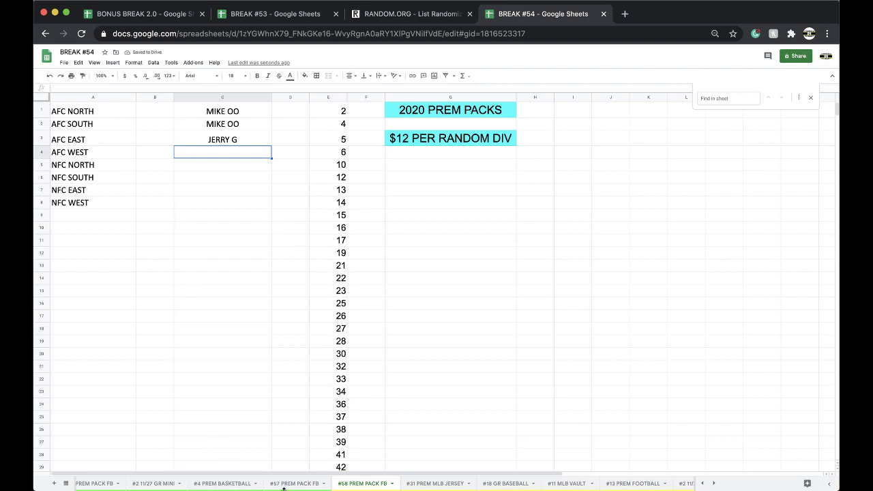
- Change the NFC West buyer's name on BREAK #53's #46 MOSAIC FB BLASTER DIV sheet
{"action": "left_click", "coordinate": [300, 20]}
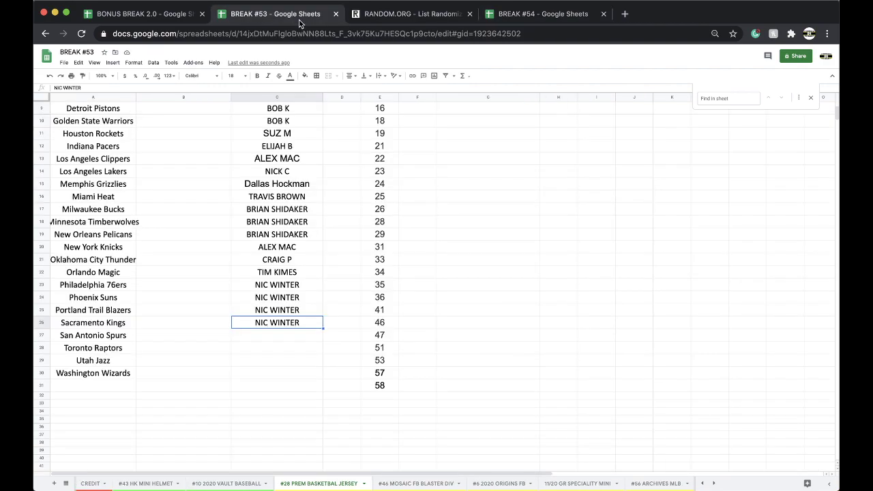
{"action": "left_click", "coordinate": [414, 484]}
{"action": "left_click", "coordinate": [280, 195]}
{"action": "type", "text": "MIK OO"}
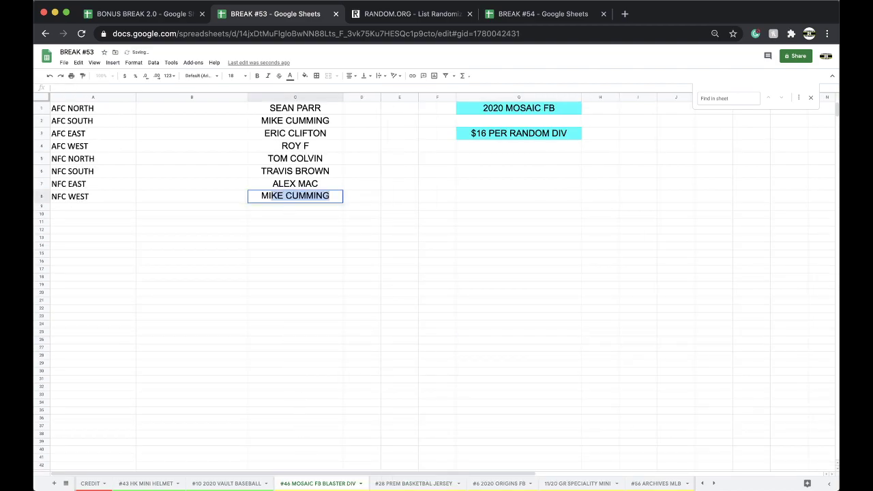
{"action": "key", "text": "BackSpace"}
{"action": "key", "text": "BackSpace"}
{"action": "key", "text": "BackSpace"}
{"action": "type", "text": "E OO"}
{"action": "left_click", "coordinate": [292, 213]}
- Find that buyer's credit entry and set their balance to -$40.00
{"action": "left_click", "coordinate": [361, 484]}
{"action": "mouse_move", "coordinate": [300, 401]}
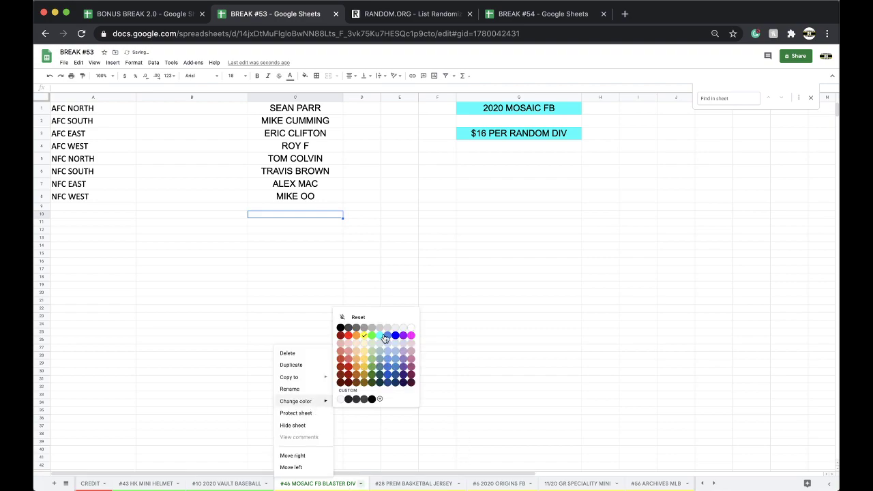
{"action": "left_click", "coordinate": [90, 484]}
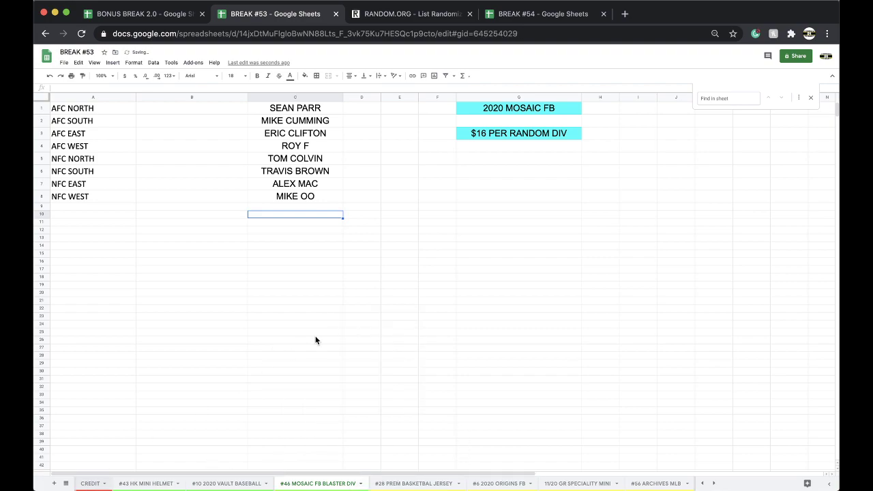
{"action": "type", "text": "MIKE OO"}
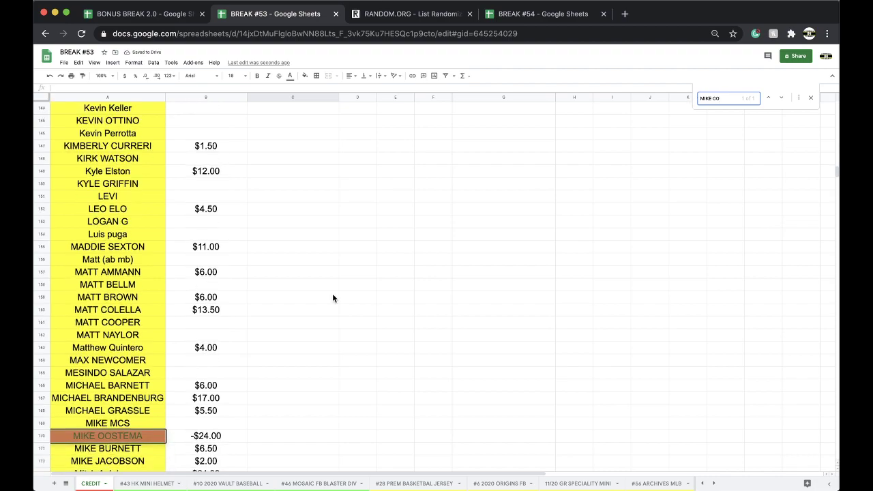
{"action": "left_click", "coordinate": [236, 440]}
{"action": "type", "text": "-40"}
{"action": "left_click", "coordinate": [308, 423]}
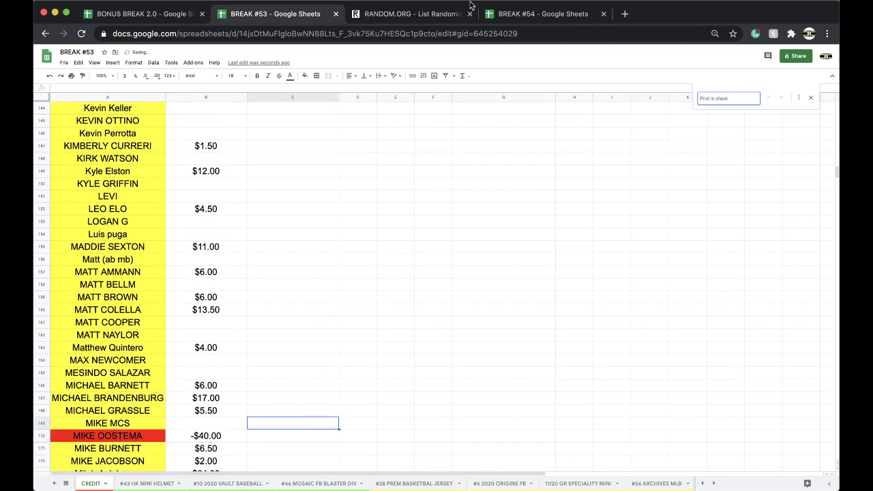
{"action": "left_click", "coordinate": [315, 484]}
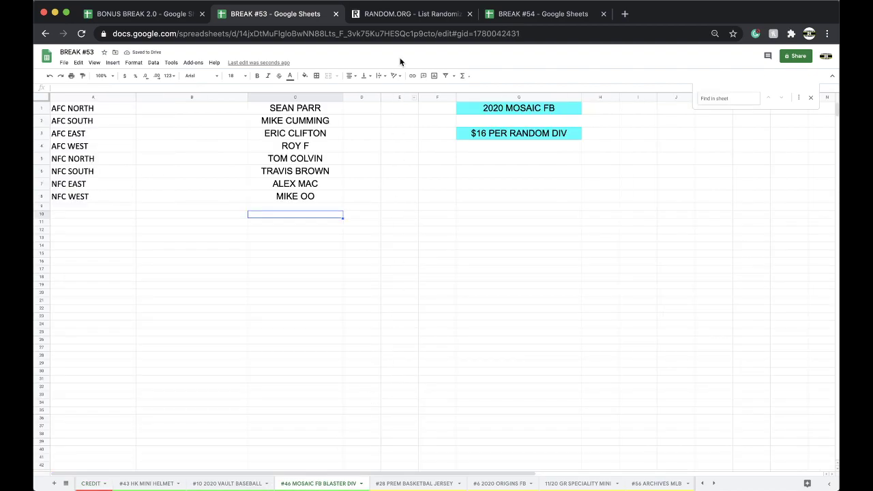
- Apply a new colour to the #46 MOSAIC FB BLASTER DIV tab
{"action": "right_click", "coordinate": [276, 486]}
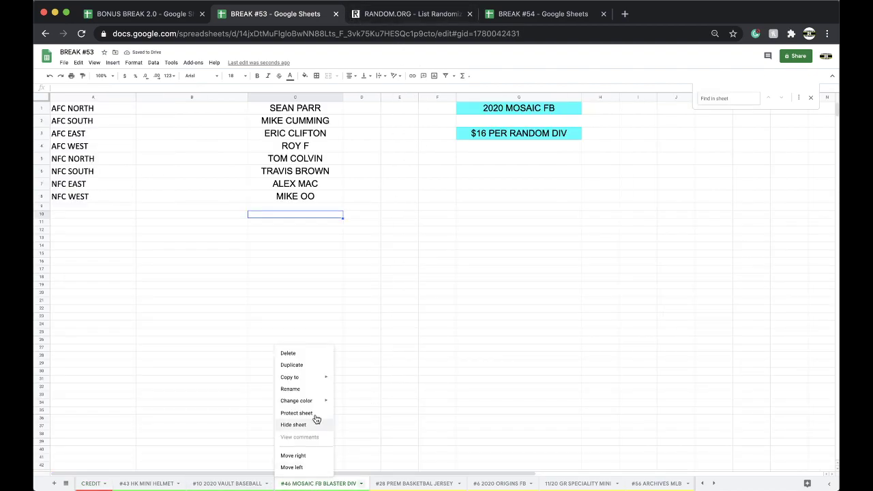
{"action": "mouse_move", "coordinate": [318, 401]}
{"action": "left_click", "coordinate": [357, 339]}
{"action": "left_click", "coordinate": [362, 277]}
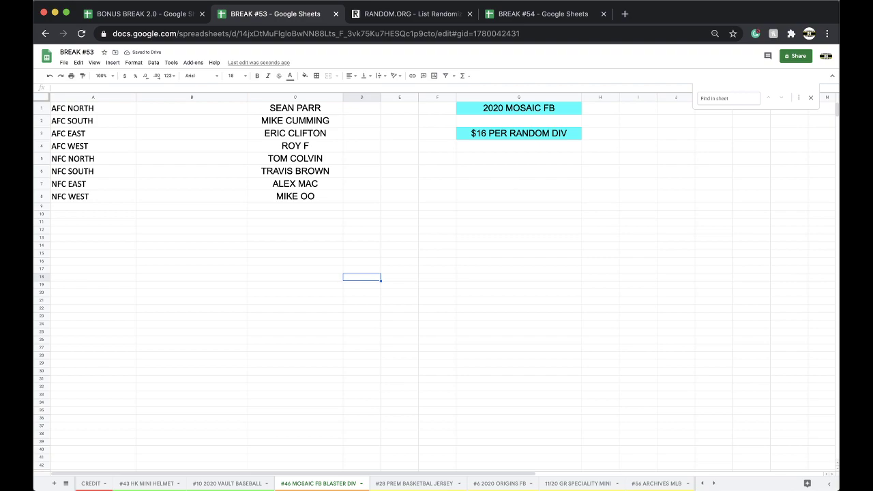
- Enter the AFC West and NFC North buyers' names on BREAK #54's #58 PREM PACK FB sheet
{"action": "left_click", "coordinate": [515, 17]}
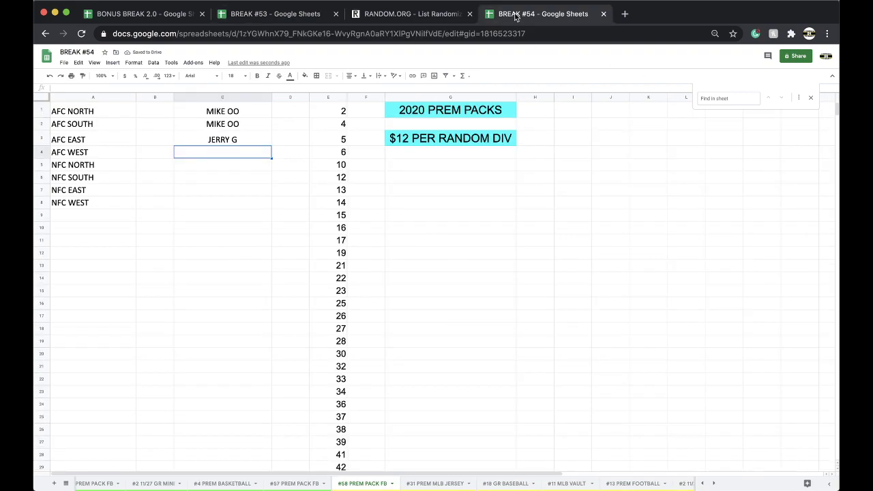
{"action": "key", "text": "Return"}
{"action": "type", "text": "NICK C"}
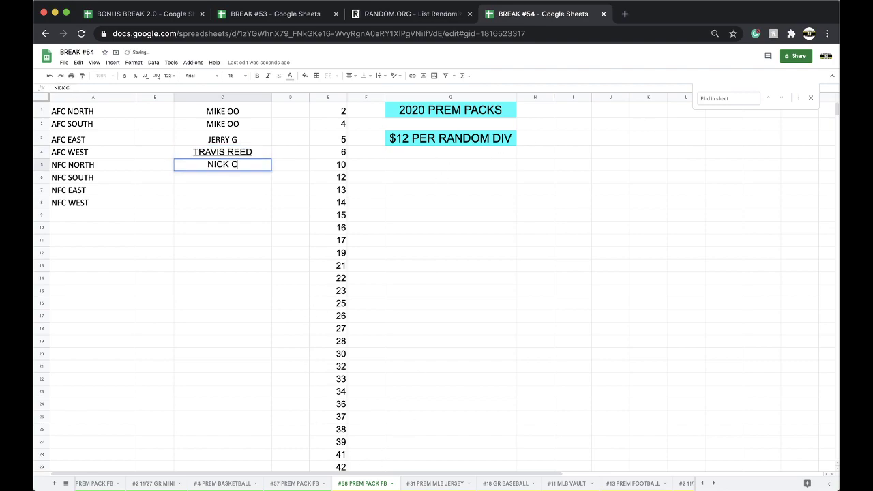